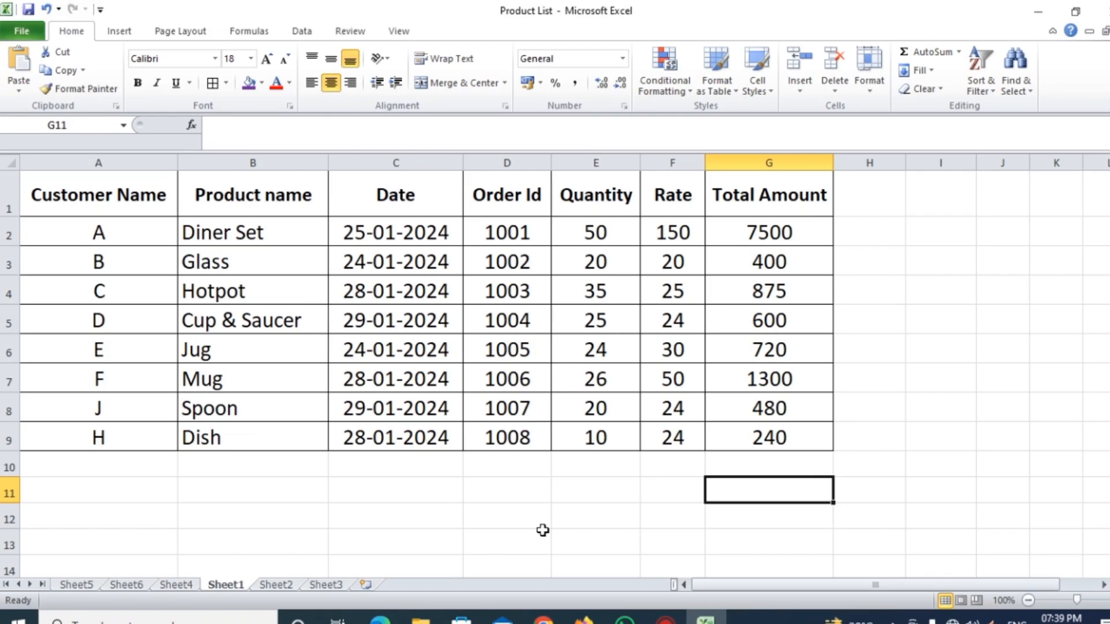
left_click_drag(119, 191, 775, 441)
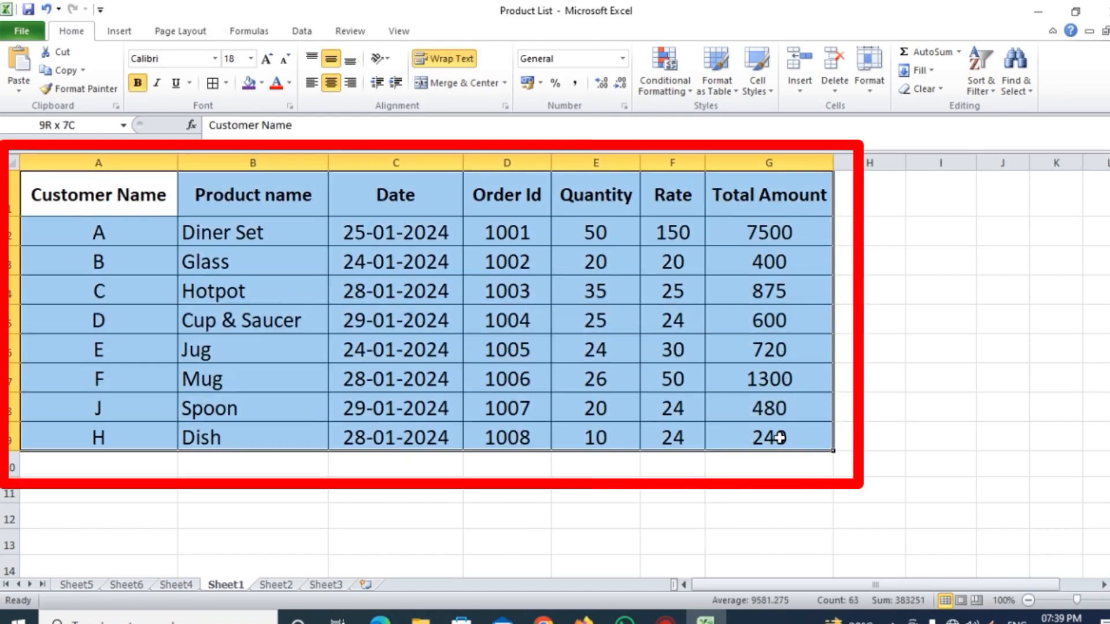
left_click(359, 511)
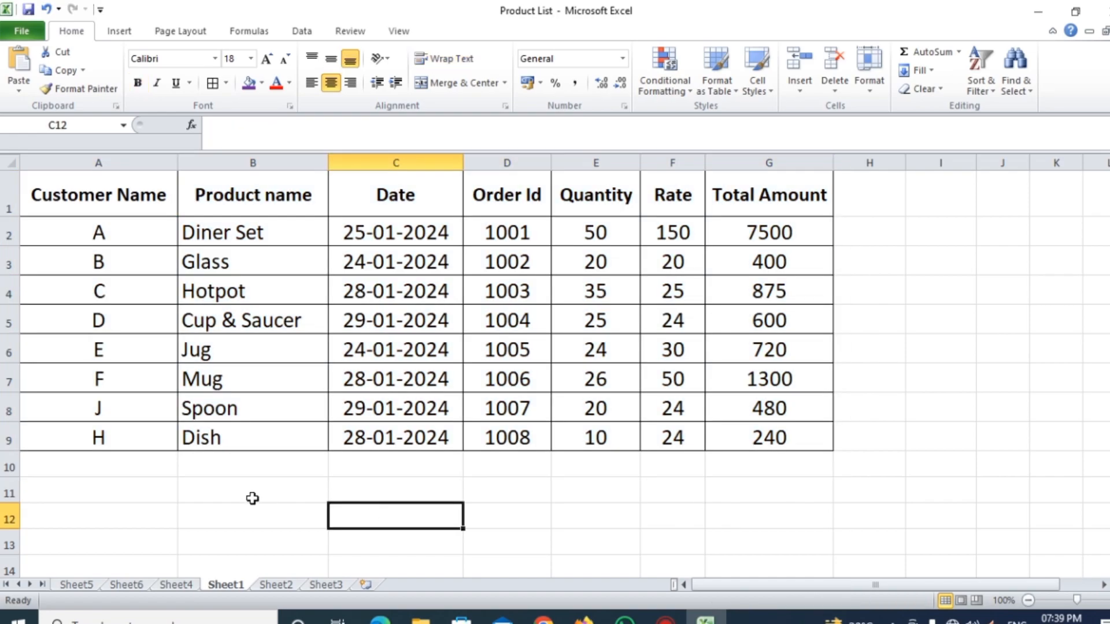
left_click(235, 491)
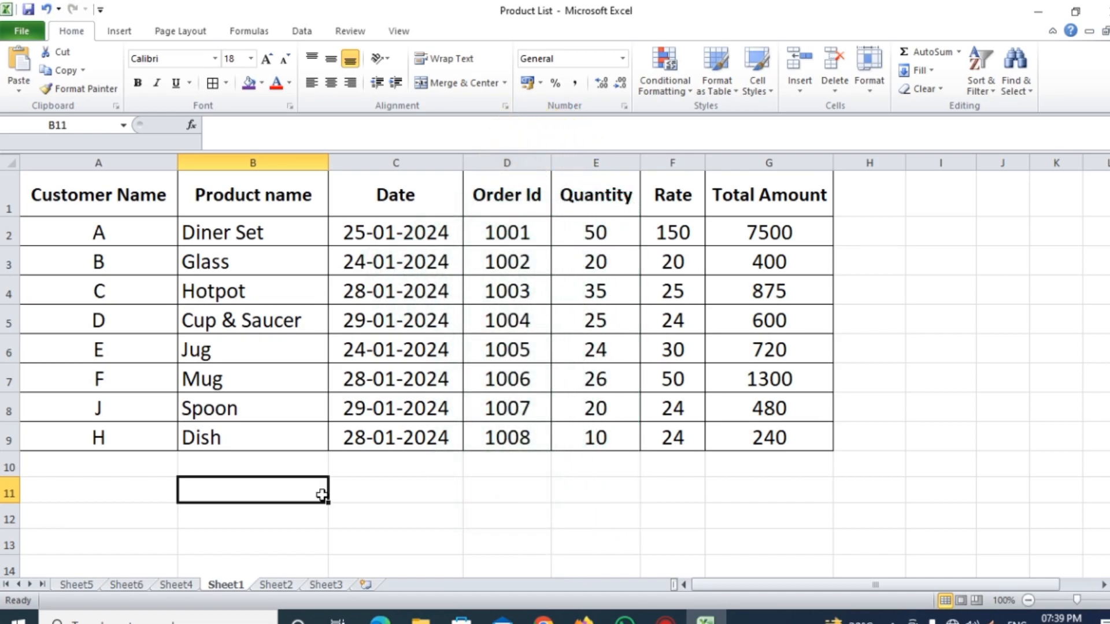
left_click(347, 496)
Enter the formula =count(A2:G9) in cell B11 to count the numeric cells in the table's data rows.
left_click(238, 493)
type("=count")
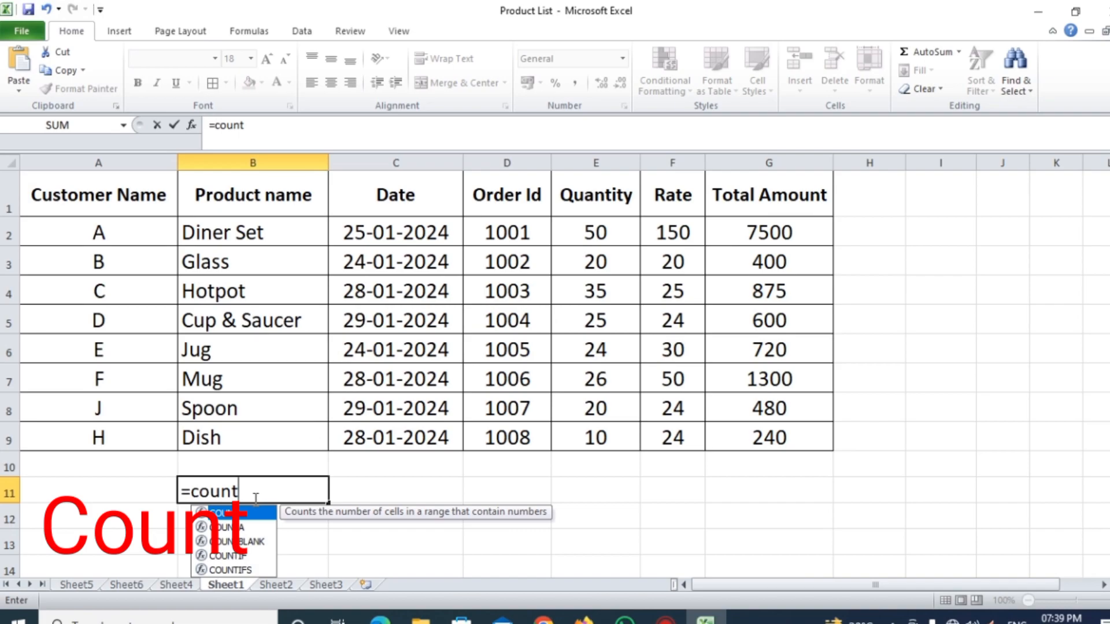
type("(")
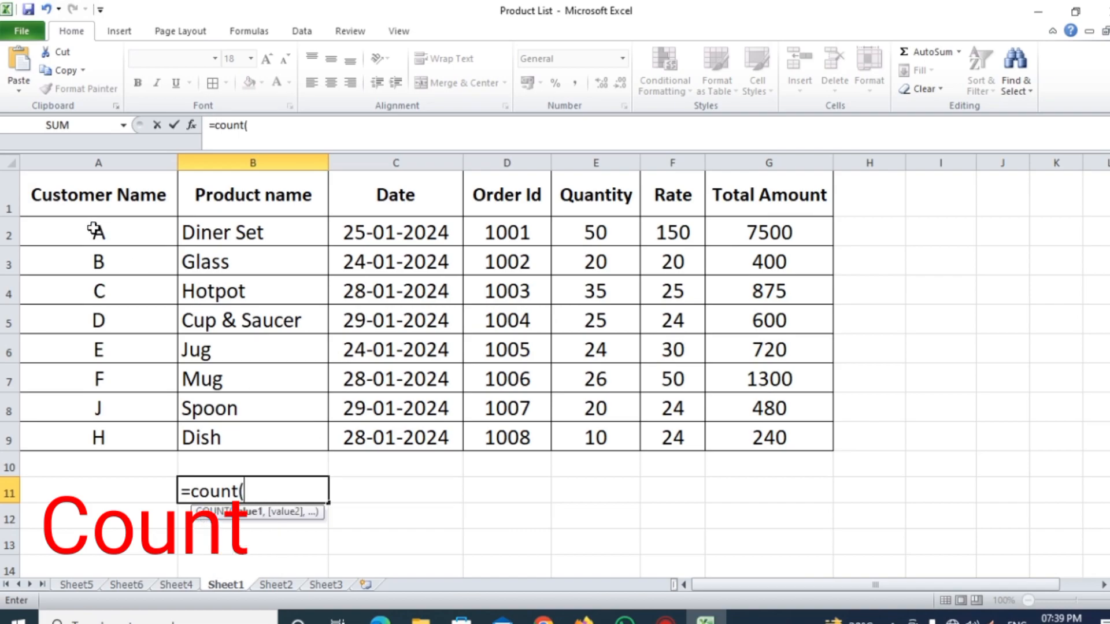
left_click_drag(93, 229, 753, 428)
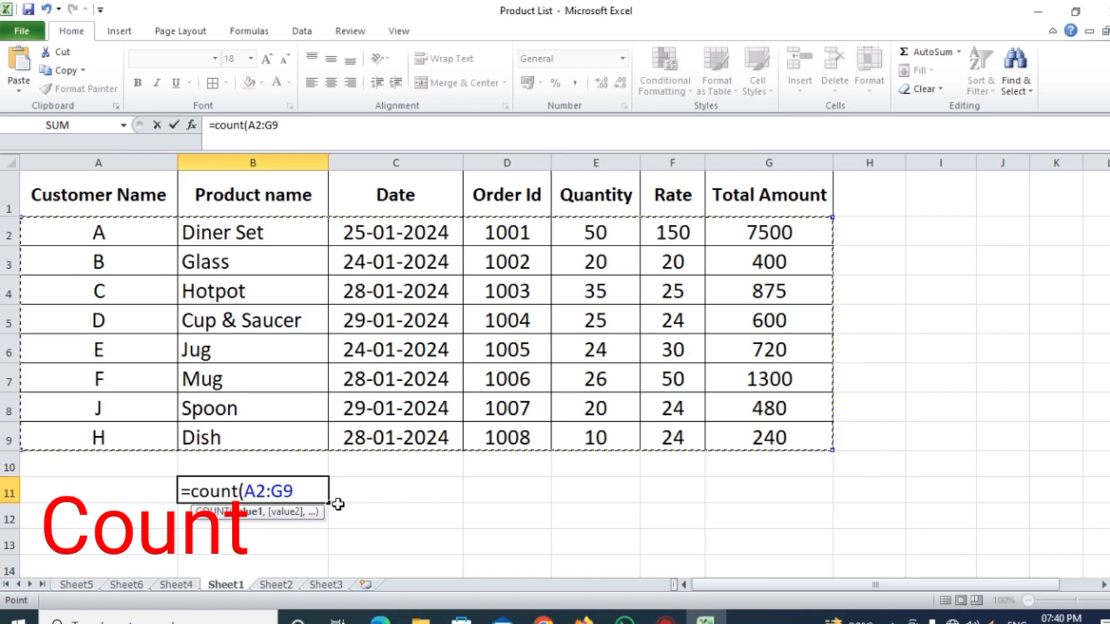
type(")")
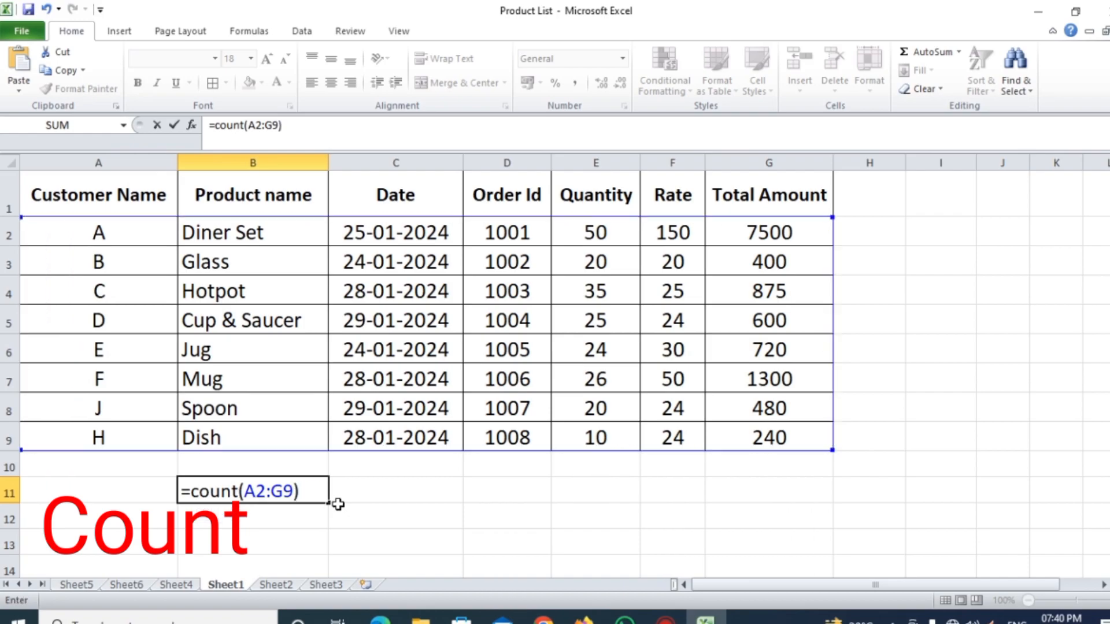
key("Return")
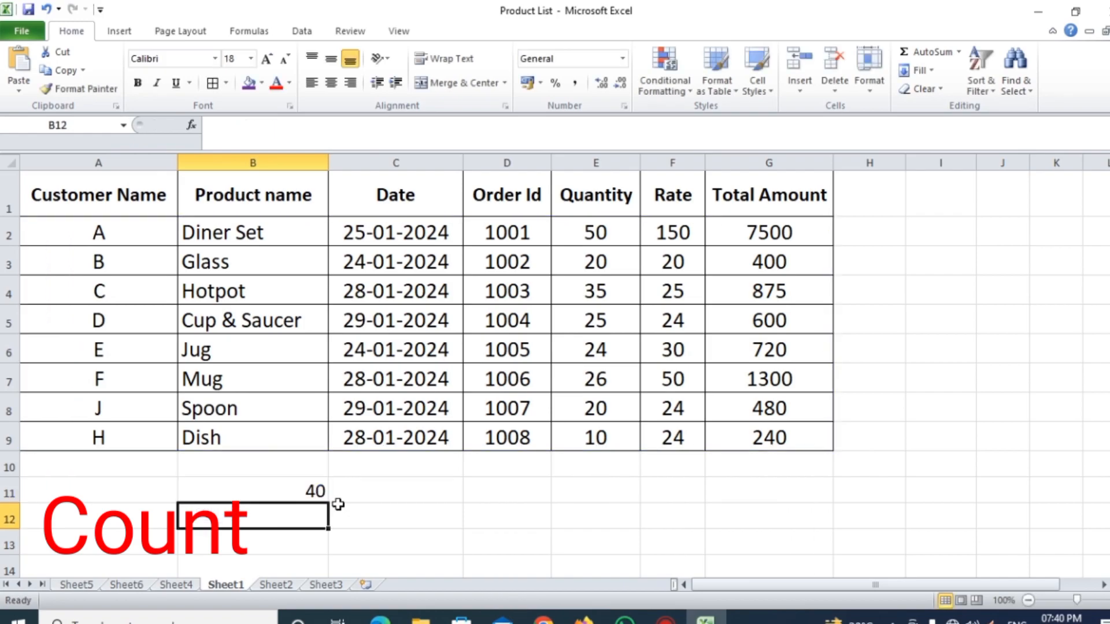
left_click(282, 492)
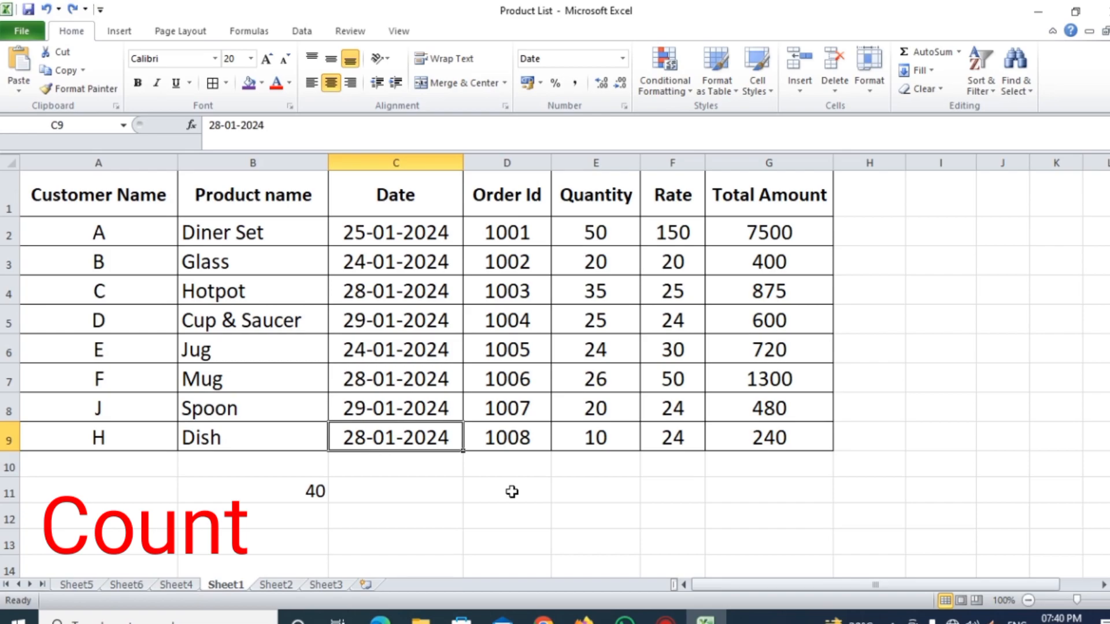
Clear the date and order ID of the Diner Set record in cells C2 and D2.
left_click(389, 233)
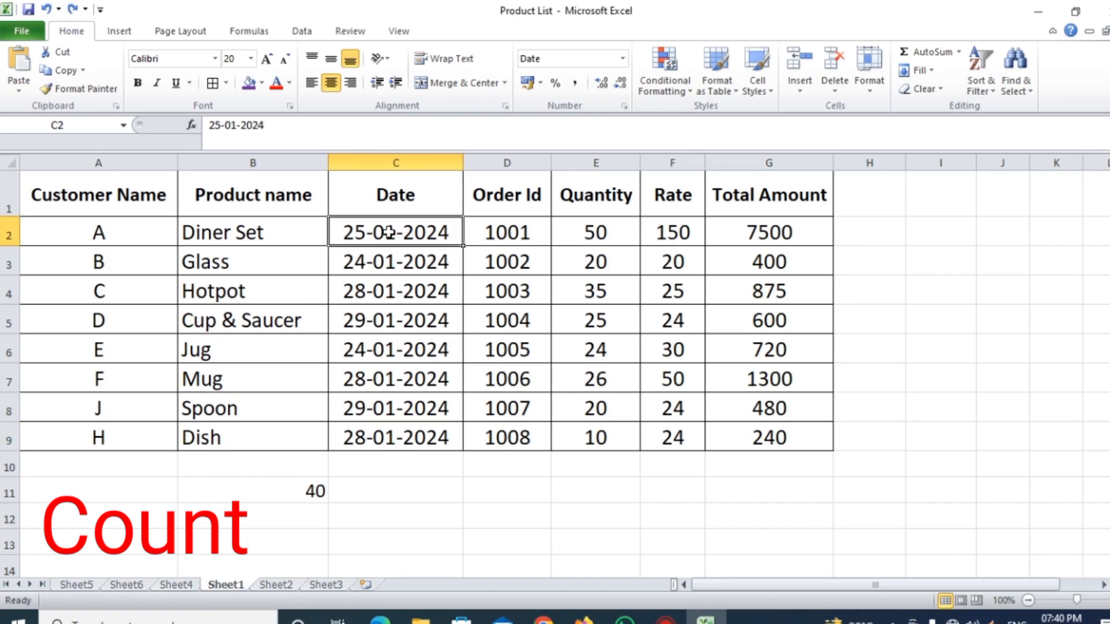
key("Delete")
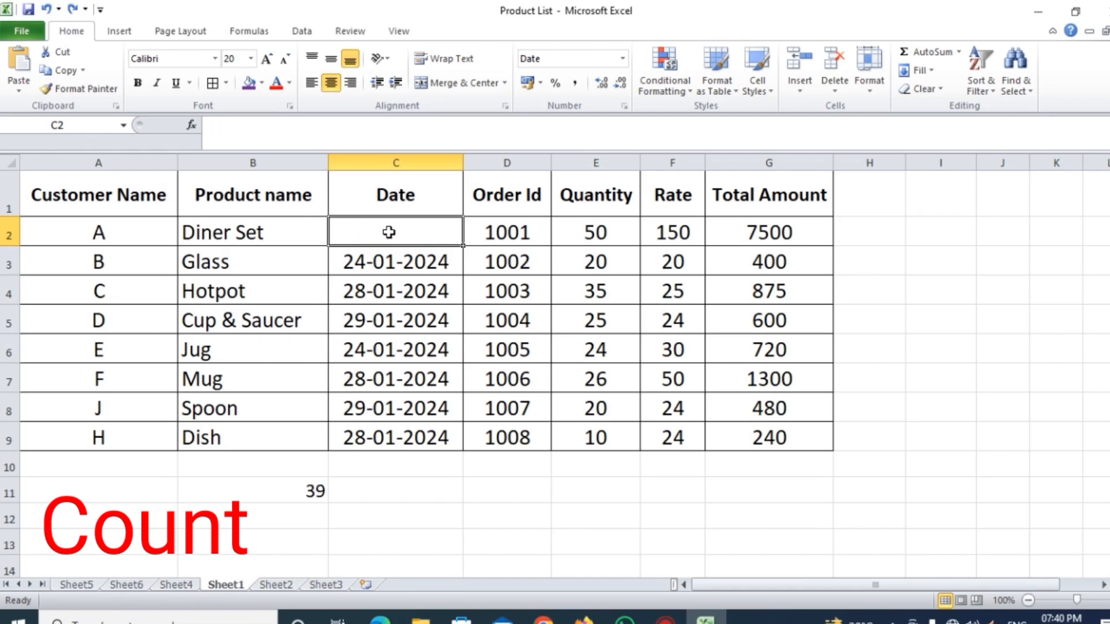
left_click(439, 497)
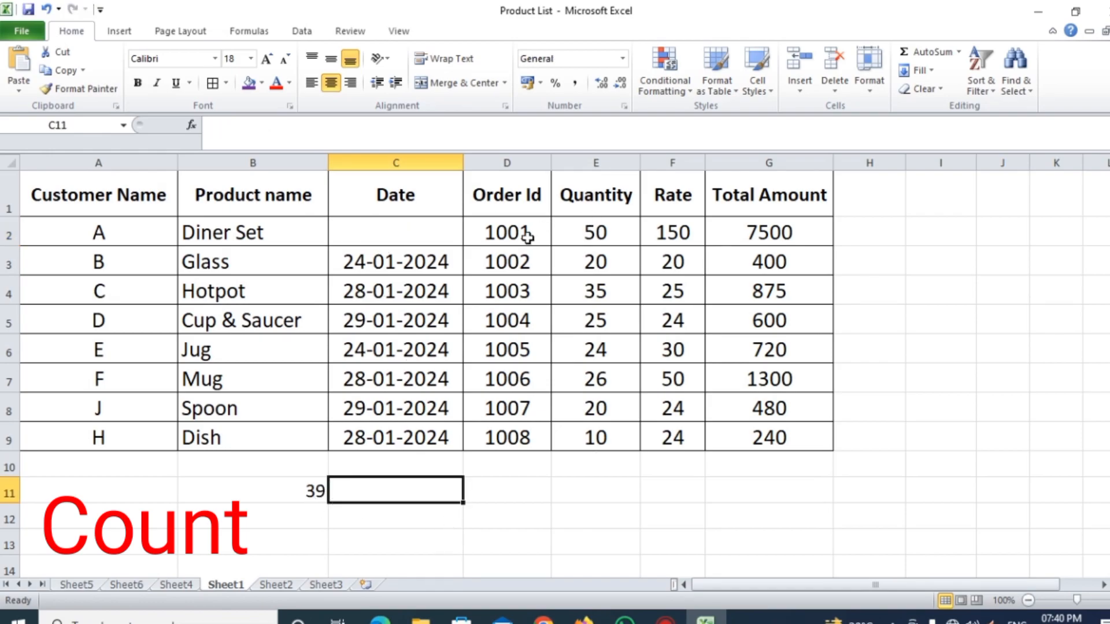
left_click(499, 234)
key("Delete")
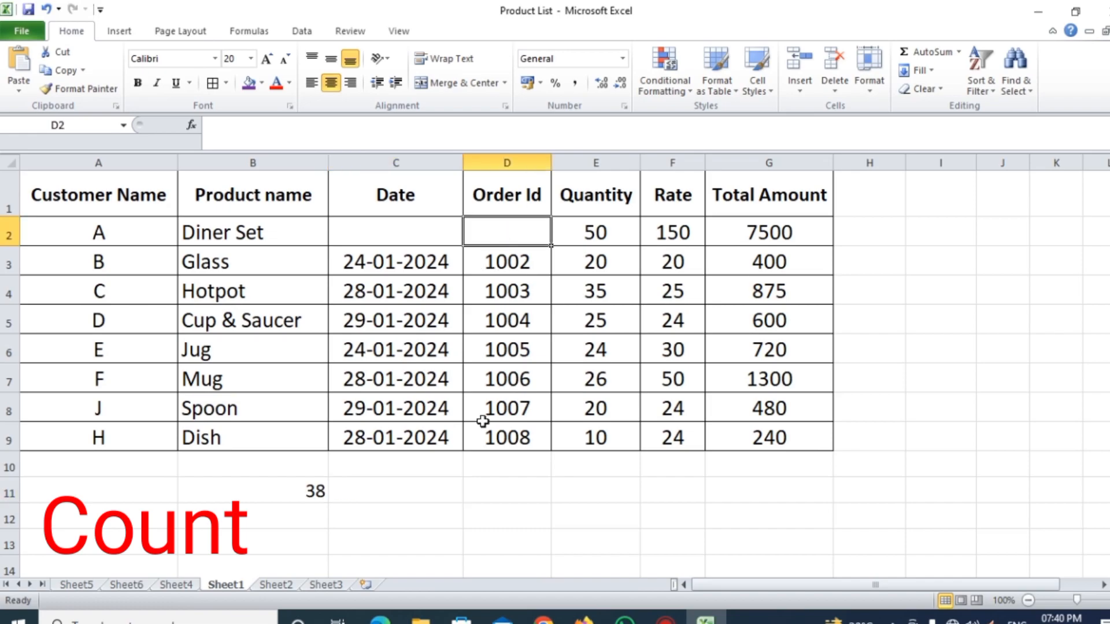
left_click(472, 499)
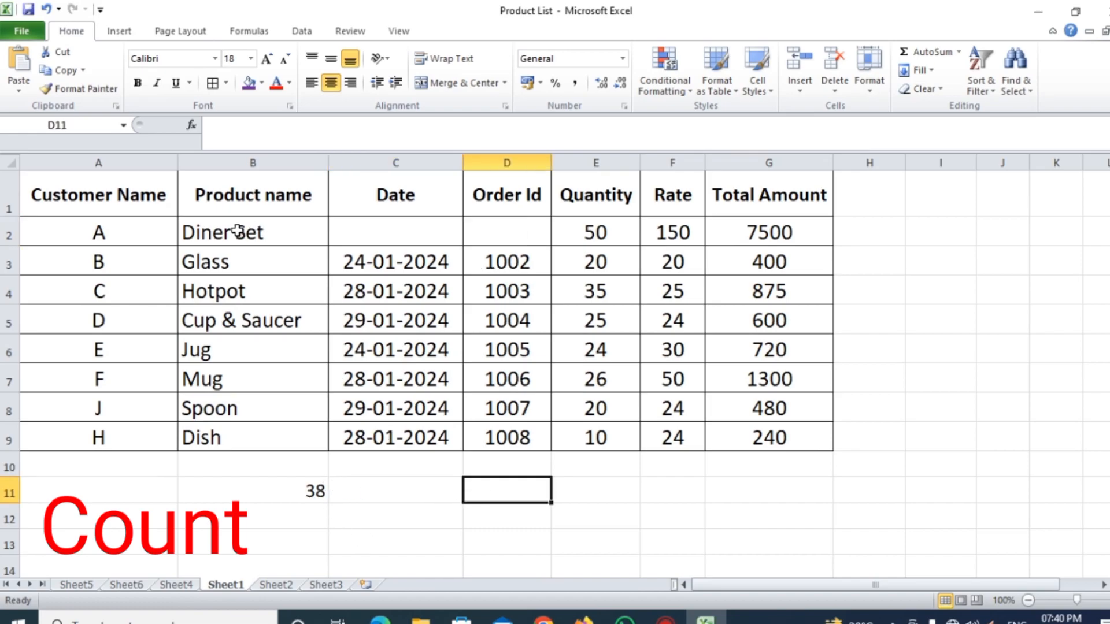
Clear the product names in B2:B3, and undo all the deletions made in the data rows.
left_click_drag(231, 233, 235, 265)
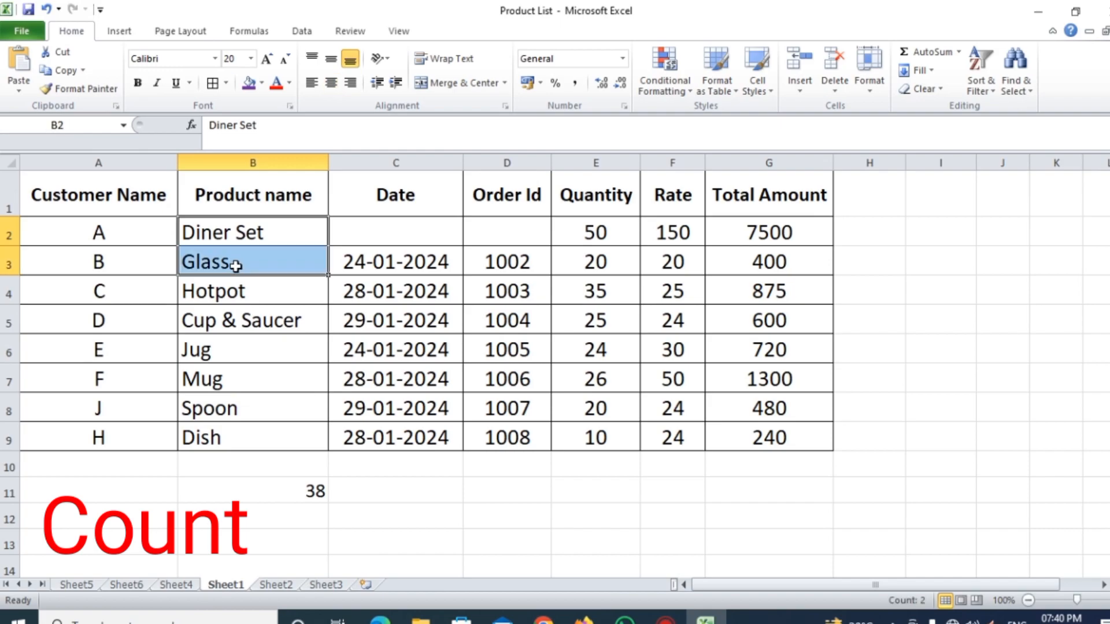
key("Delete")
left_click(353, 498)
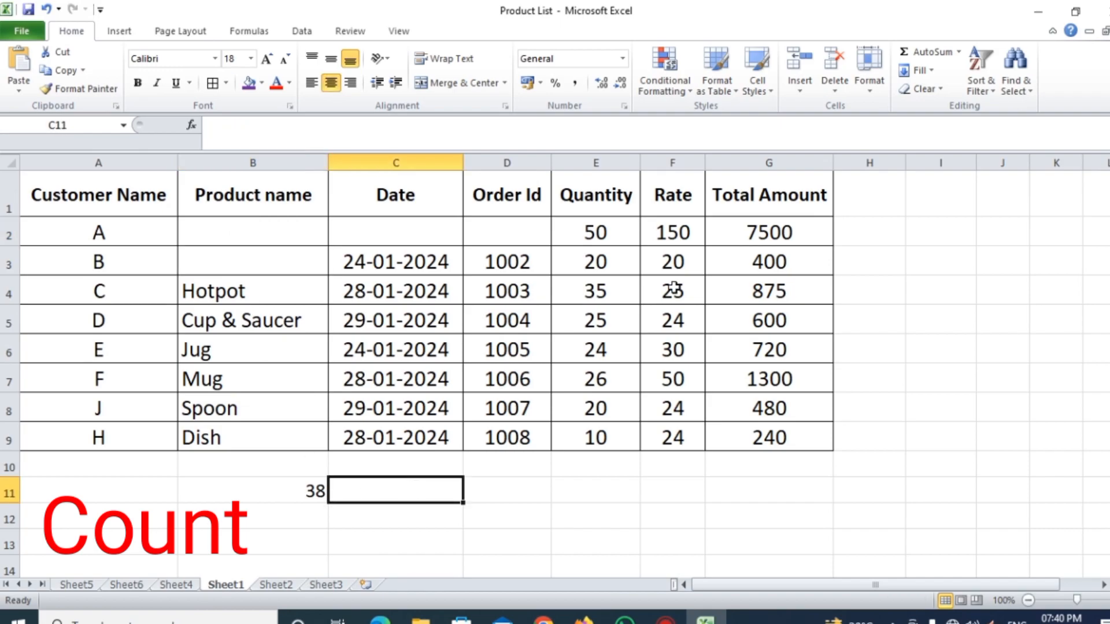
left_click(47, 9)
left_click(46, 9)
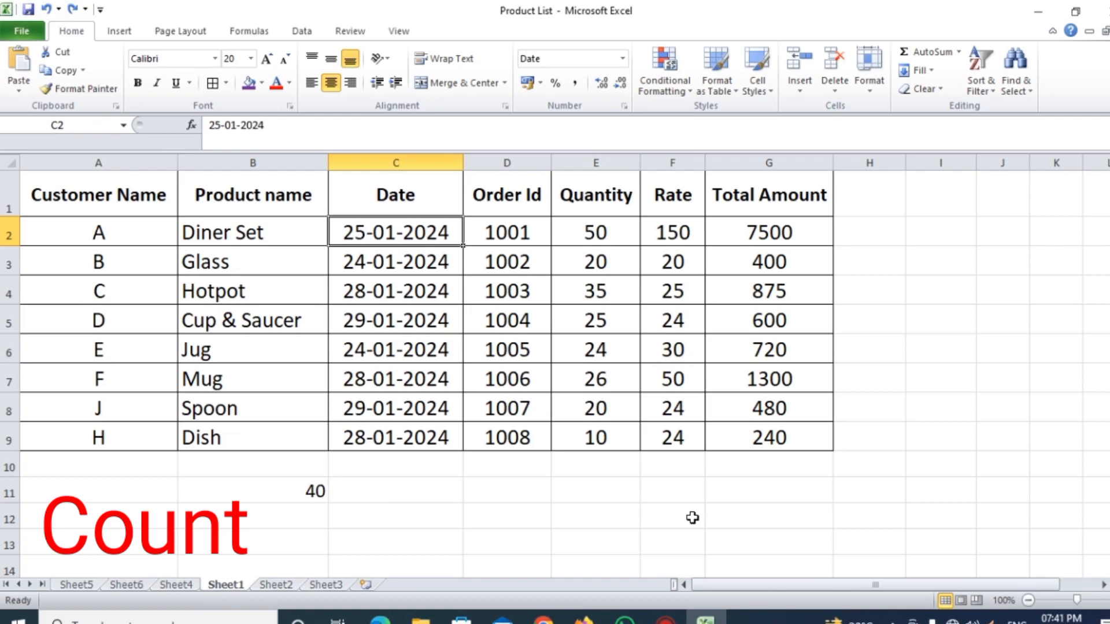
Enter the formula =counta(A2:G9) in cell C11 to count the non-empty cells in the data rows.
left_click(429, 493)
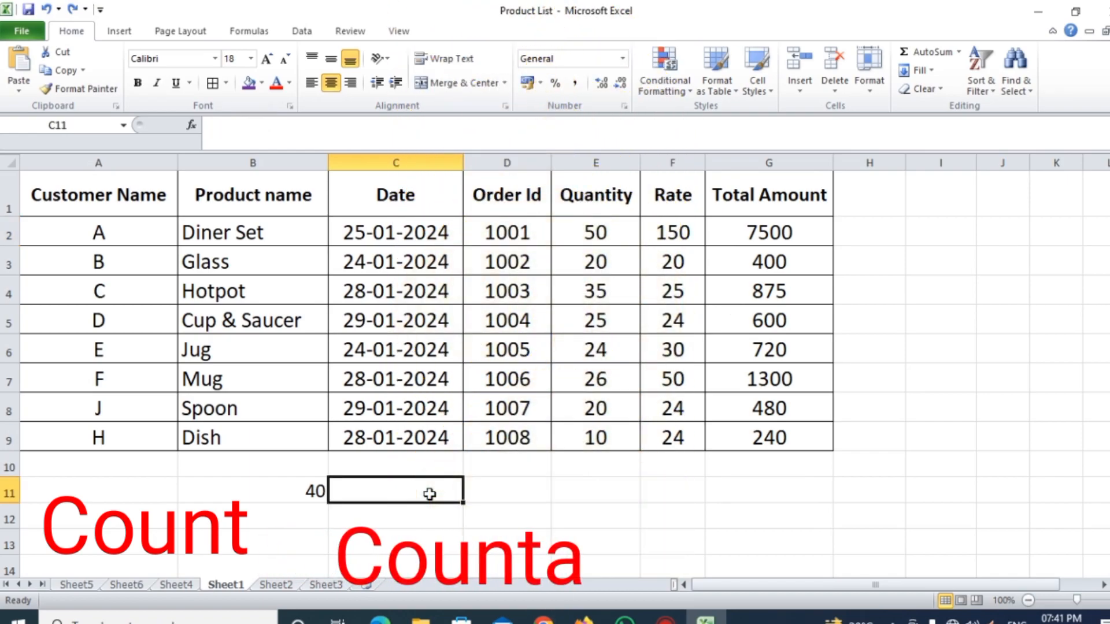
type("=")
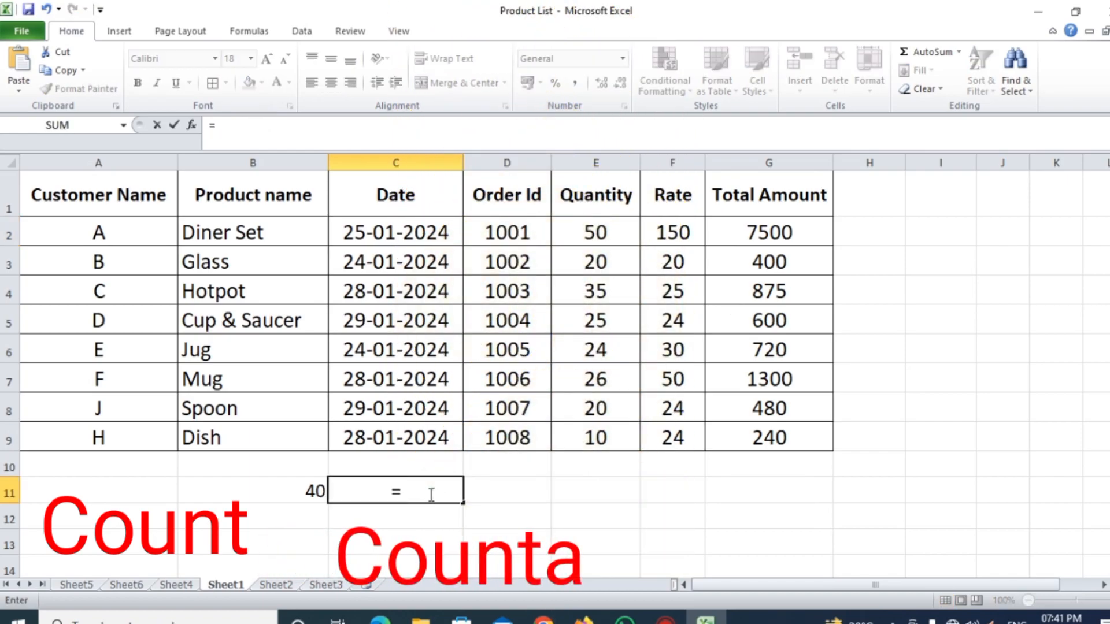
type("counta")
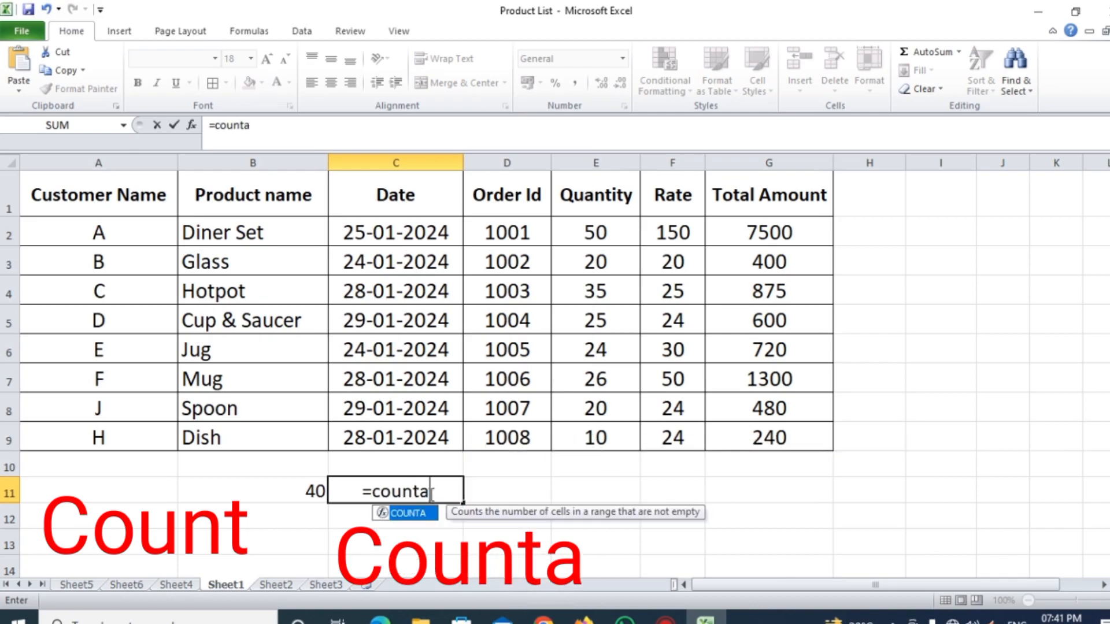
type("(")
left_click(87, 231)
left_click_drag(86, 232, 742, 428)
type(")")
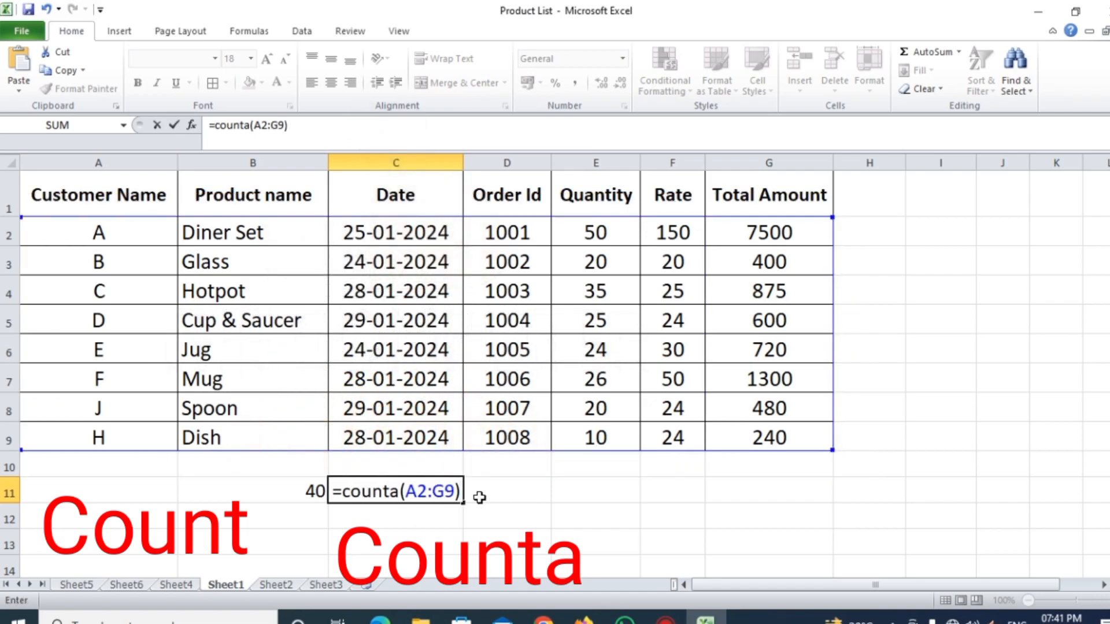
key("Return")
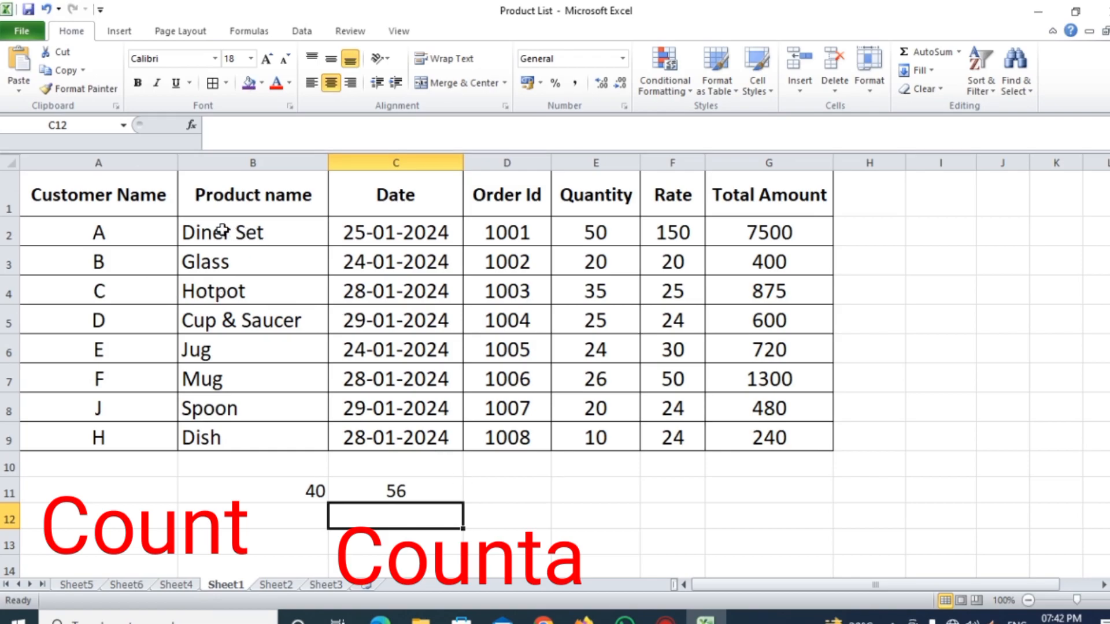
Clear the product names in B2:B3 and the order IDs in D2:D3.
left_click_drag(222, 231, 223, 255)
key("Delete")
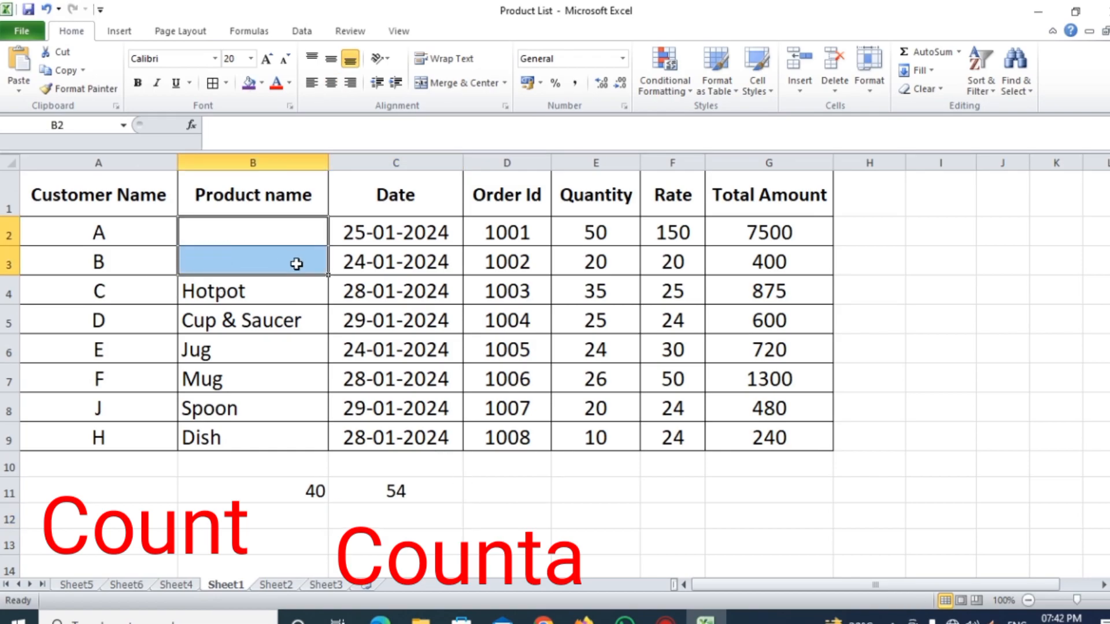
left_click(399, 490)
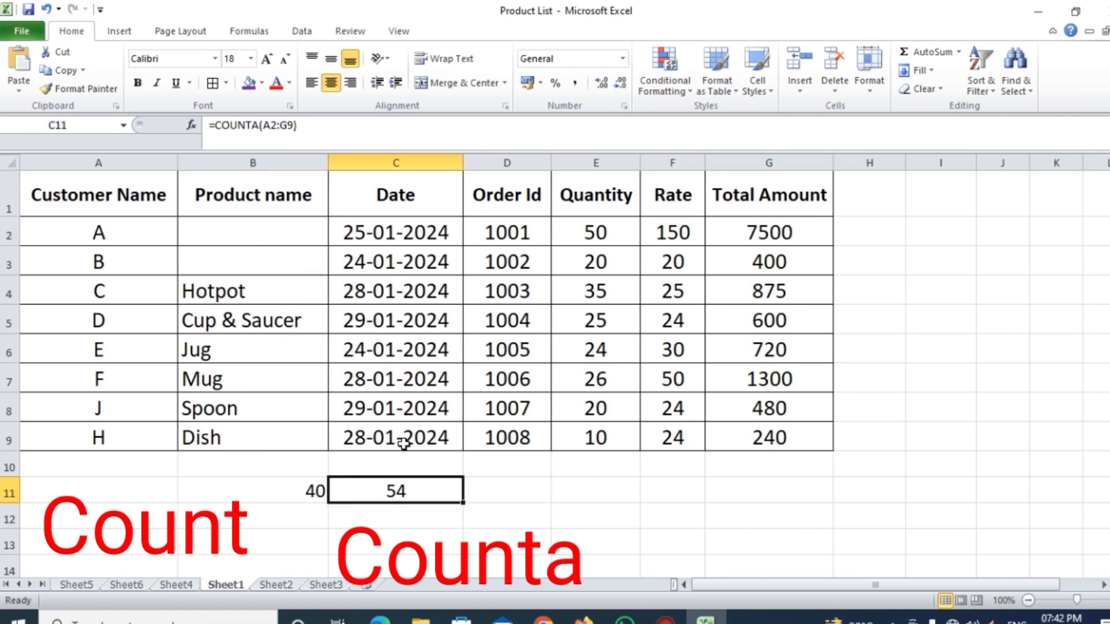
left_click_drag(390, 231, 389, 255)
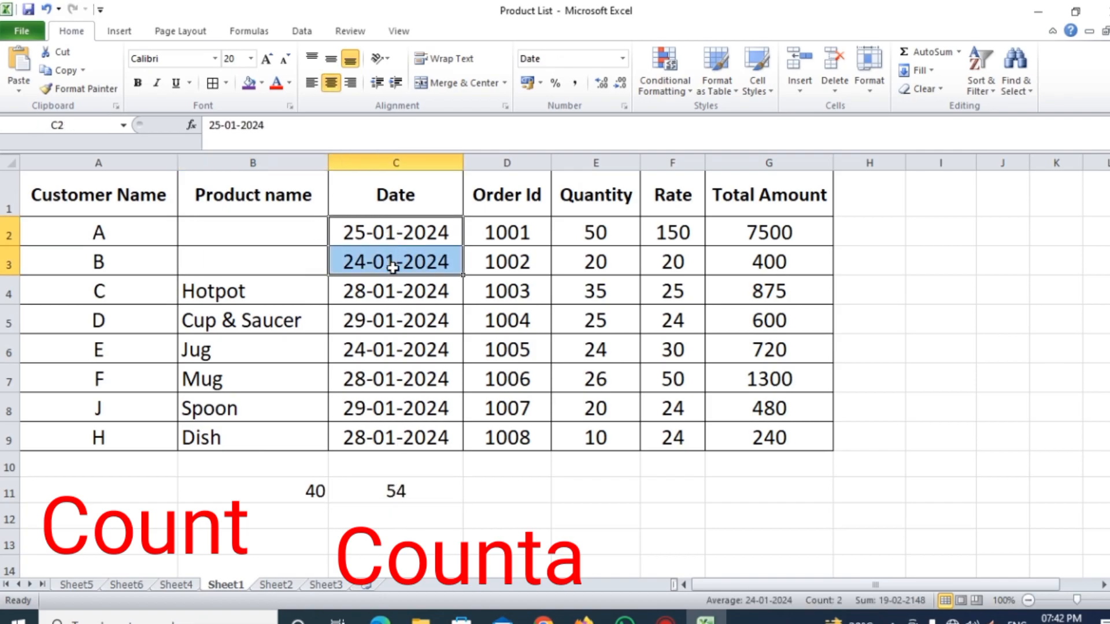
left_click_drag(498, 231, 509, 255)
key("Delete")
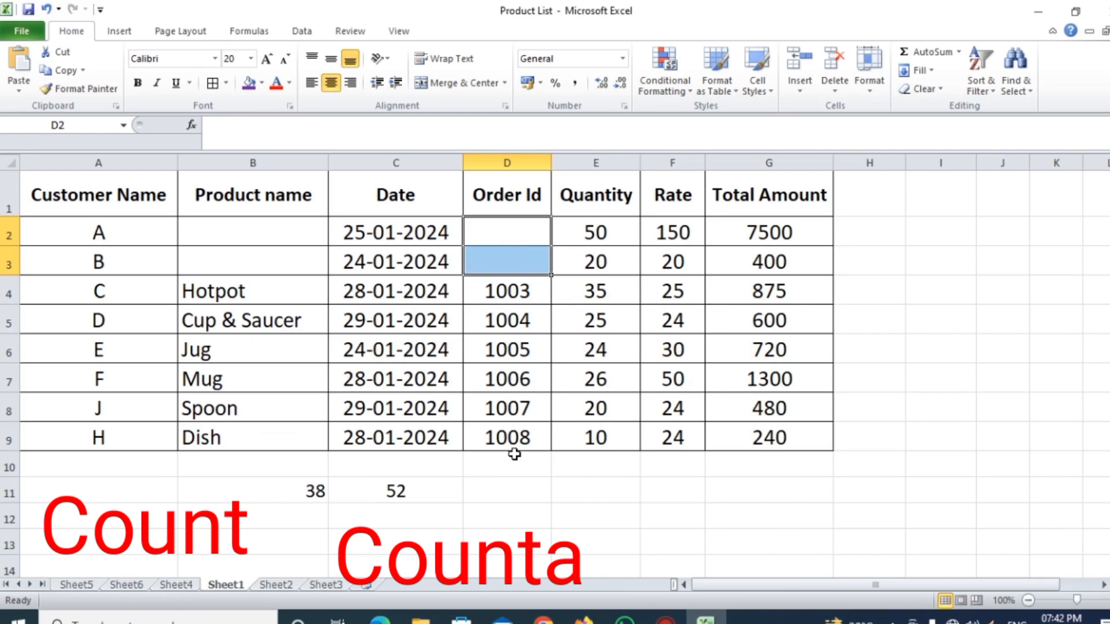
left_click(515, 488)
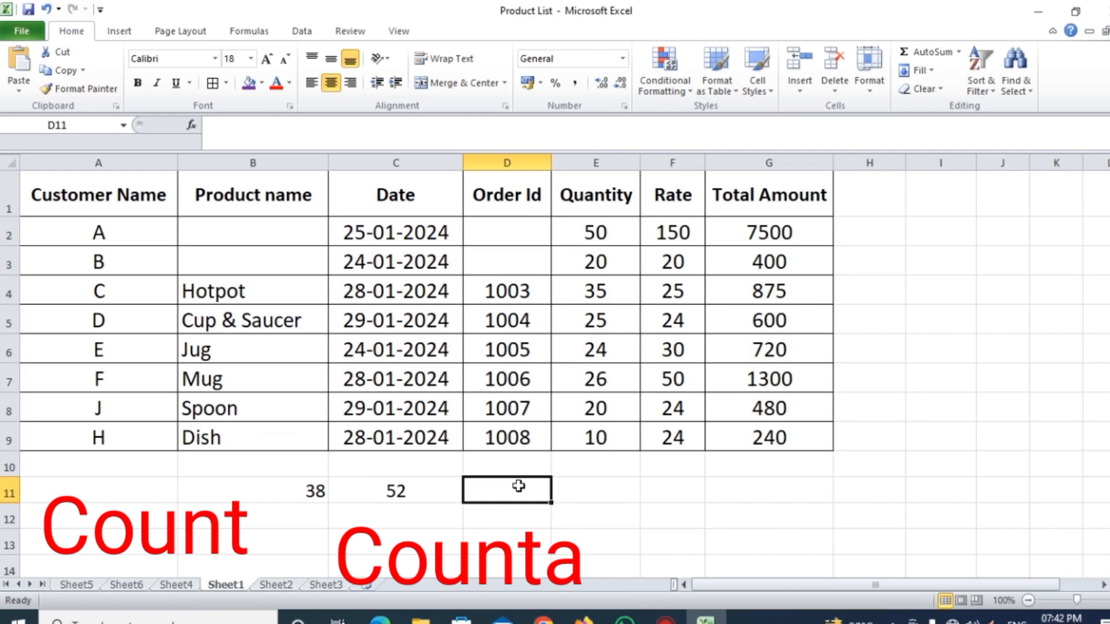
Undo the product name and order ID deletions, keeping the COUNTA formula in C11.
left_click(46, 9)
left_click(46, 9)
left_click(47, 9)
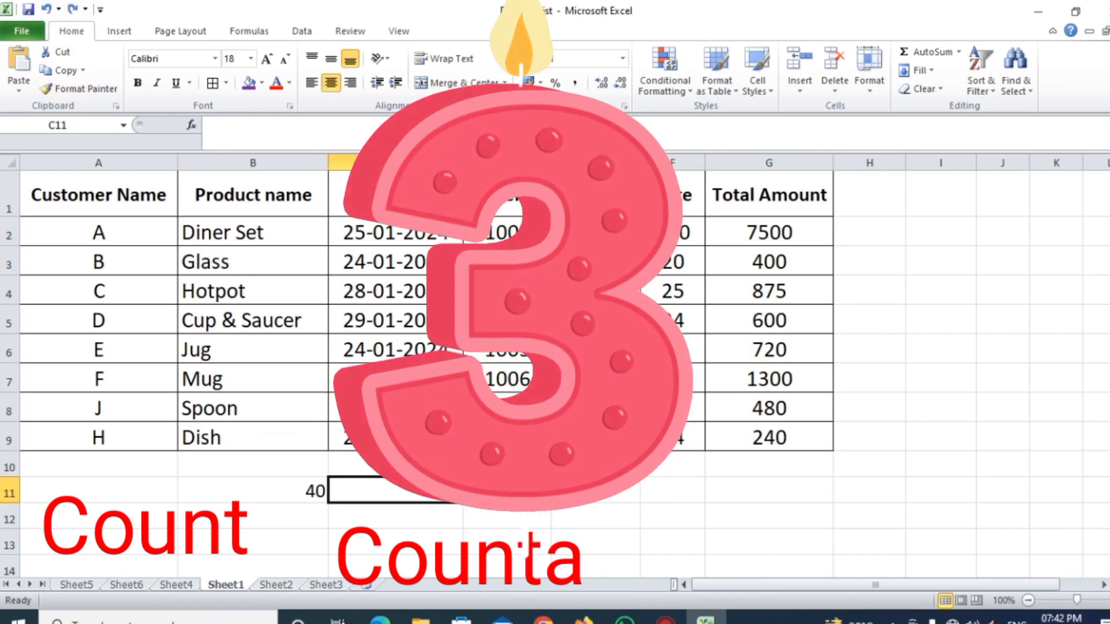
left_click(73, 9)
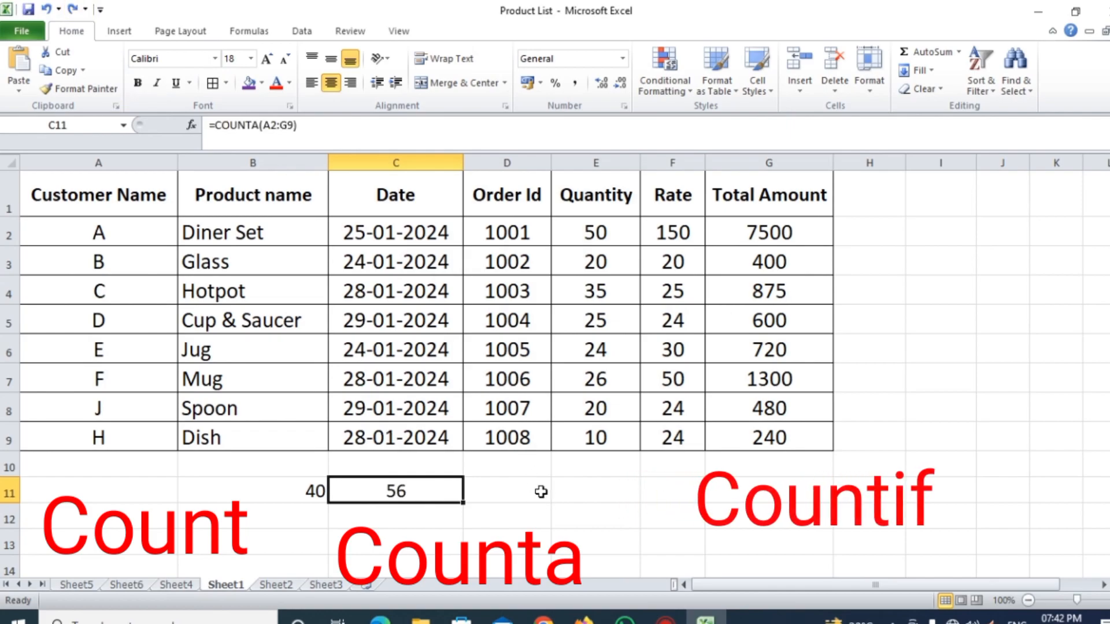
Enter the formula =countif(A2:G9,"10") in cell E11 to count the data cells equal to 10.
left_click(583, 495)
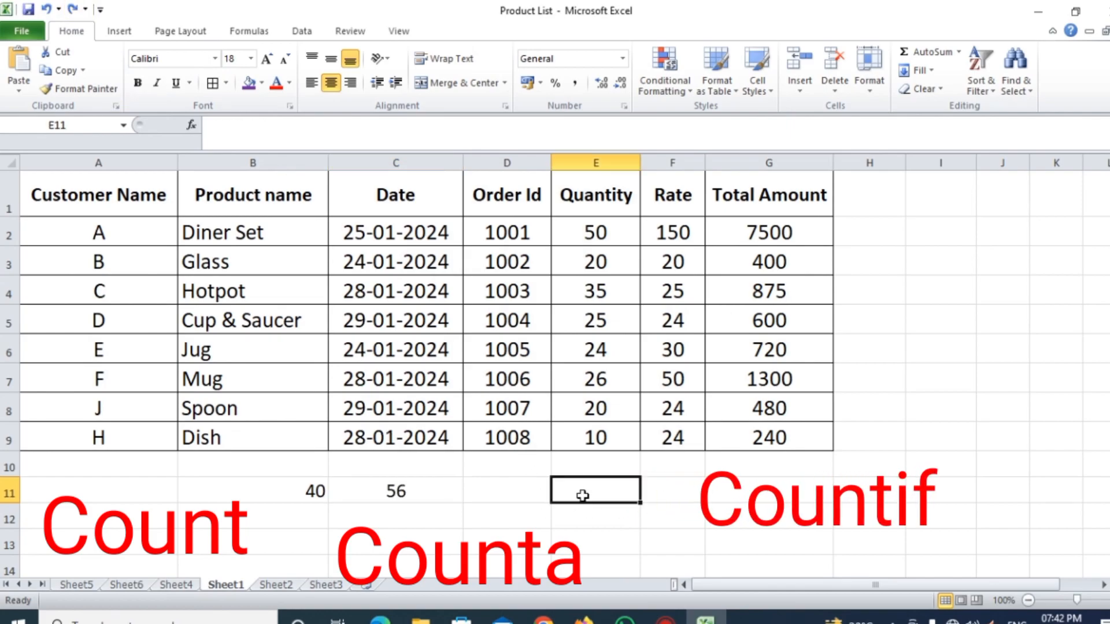
type("=coun")
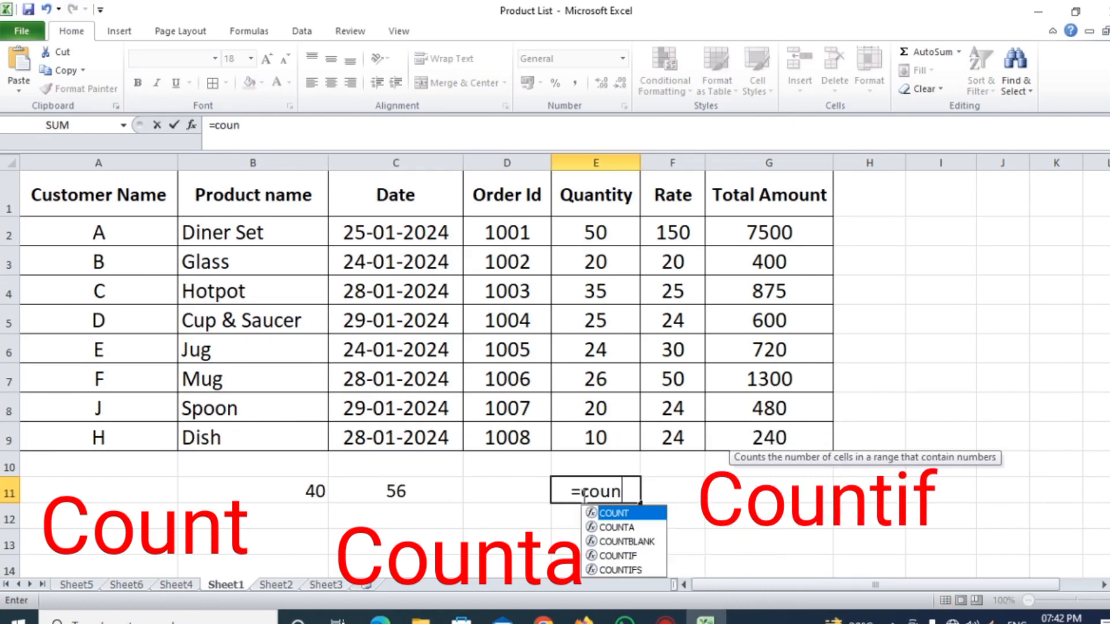
type("tif")
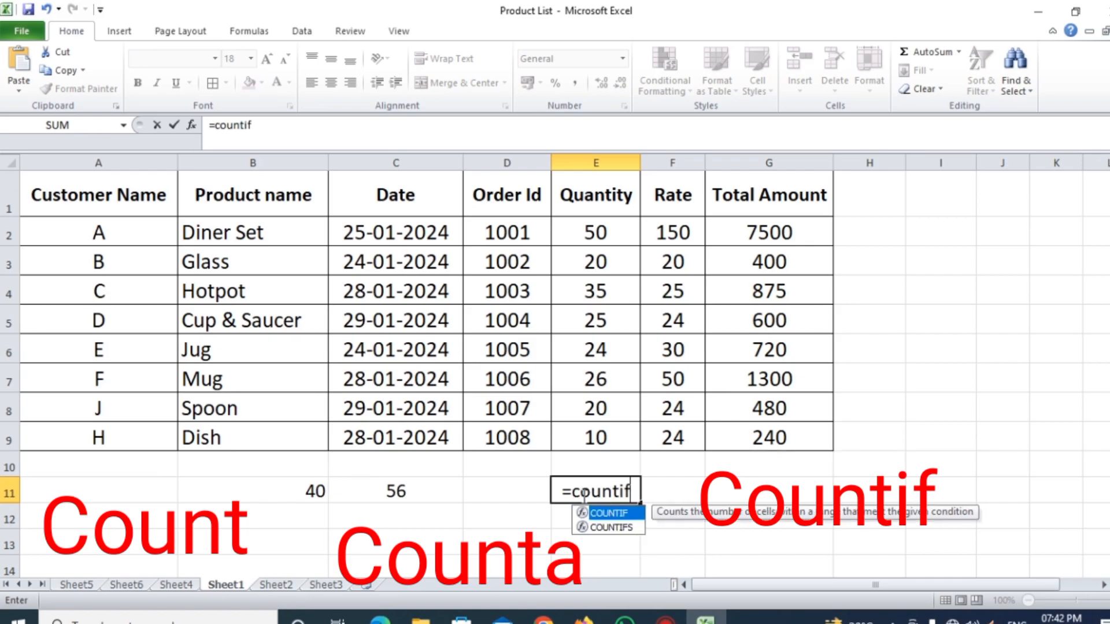
type("(")
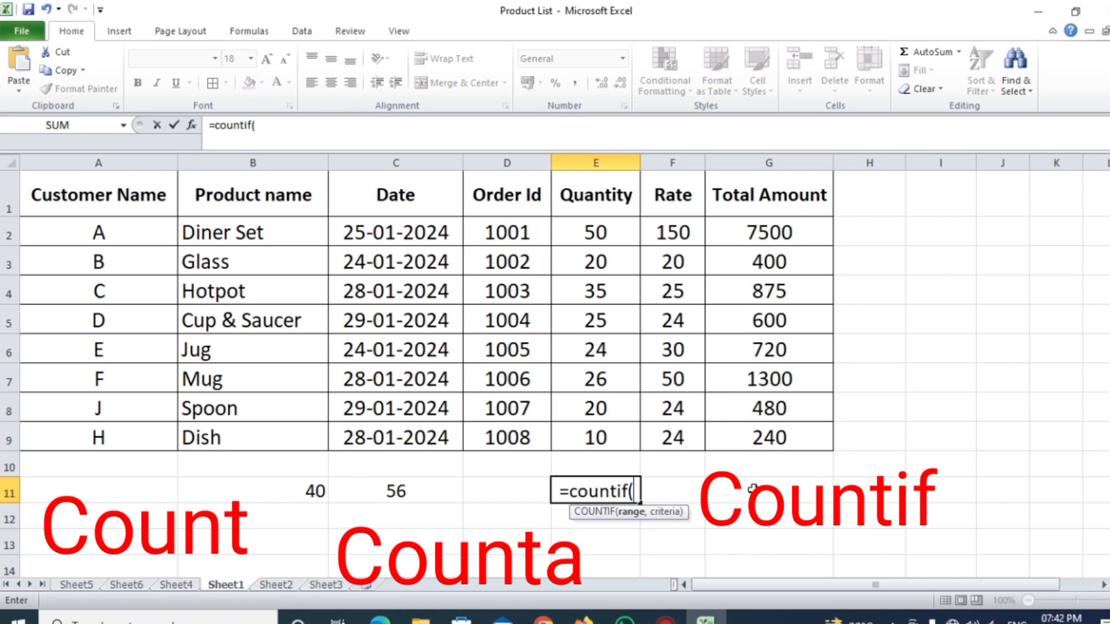
mouse_move(90, 232)
left_mouse_down()
mouse_move(95, 412)
mouse_move(108, 432)
mouse_move(820, 437)
left_mouse_up()
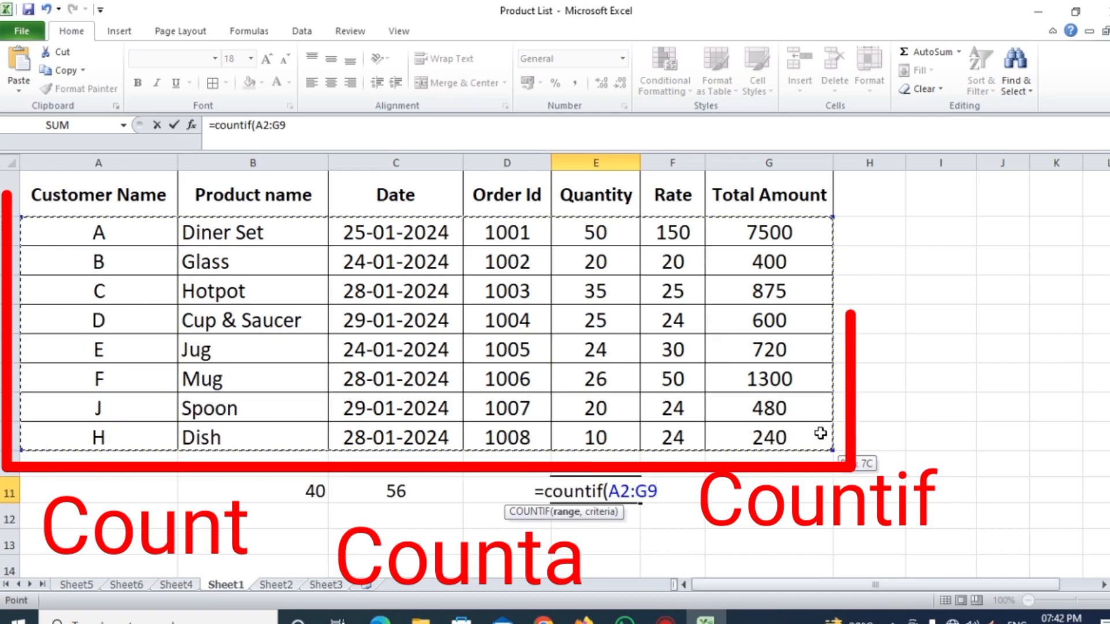
type(",")
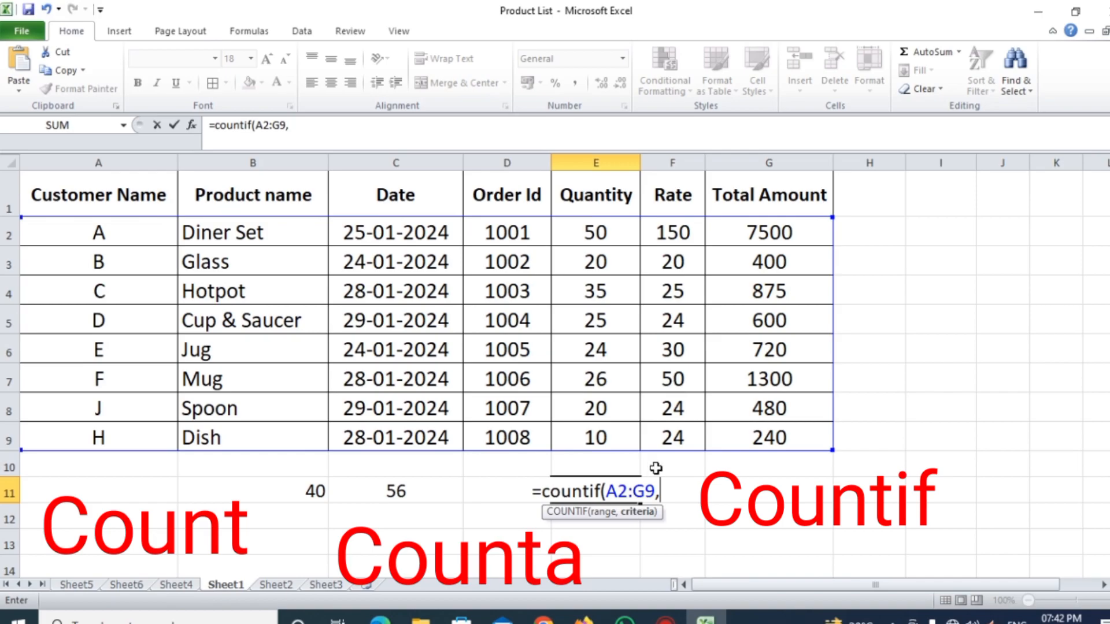
type("10")
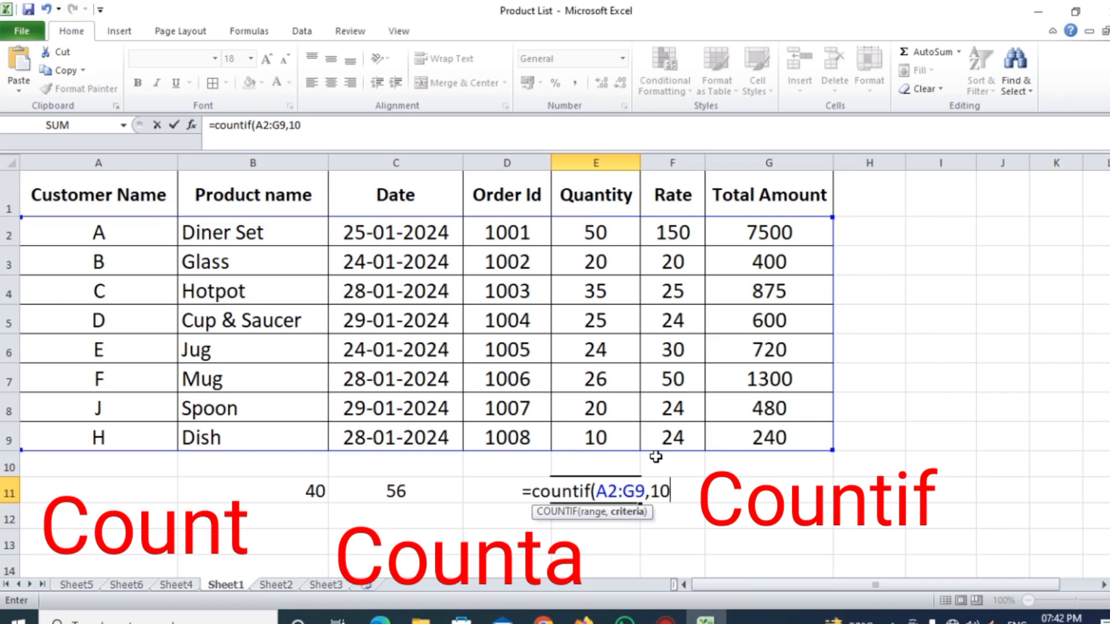
key("BackSpace")
key("BackSpace")
type("\"")
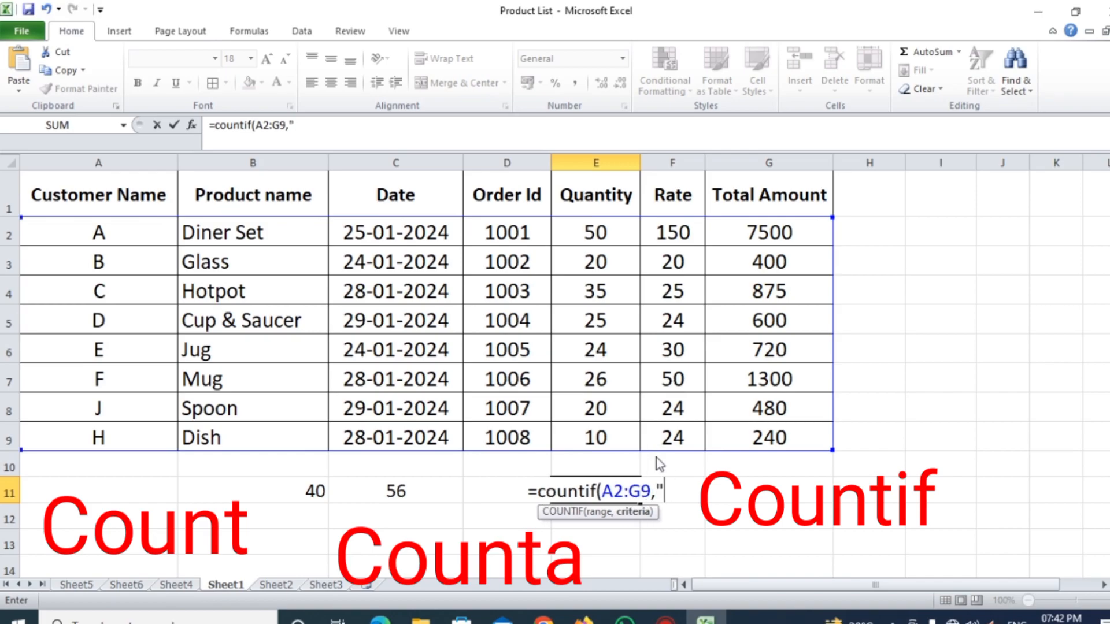
type("10")
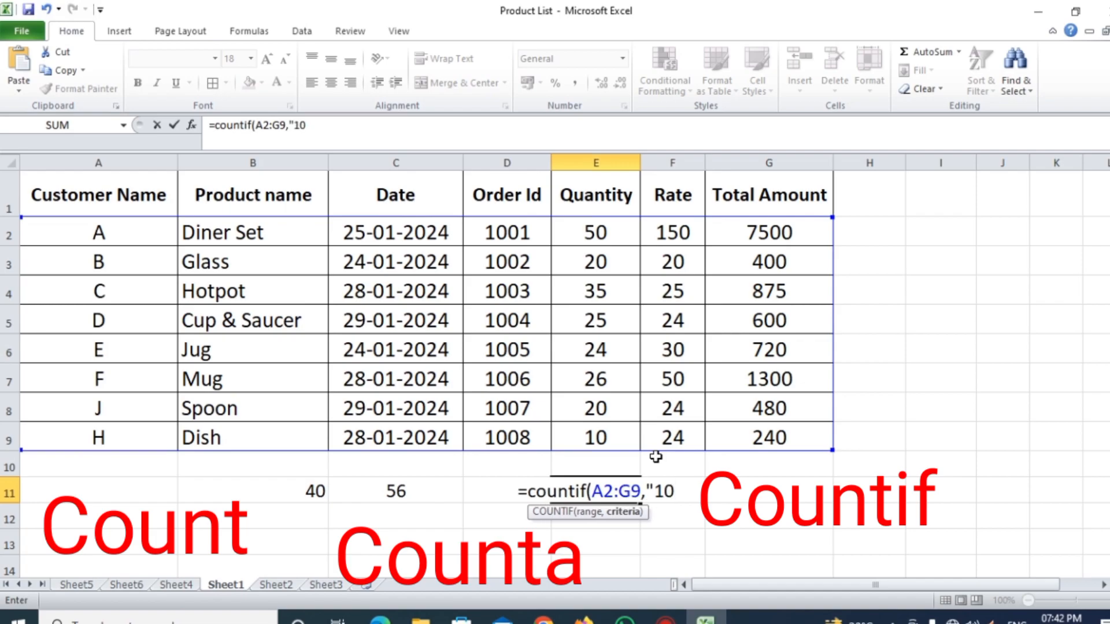
type("\")")
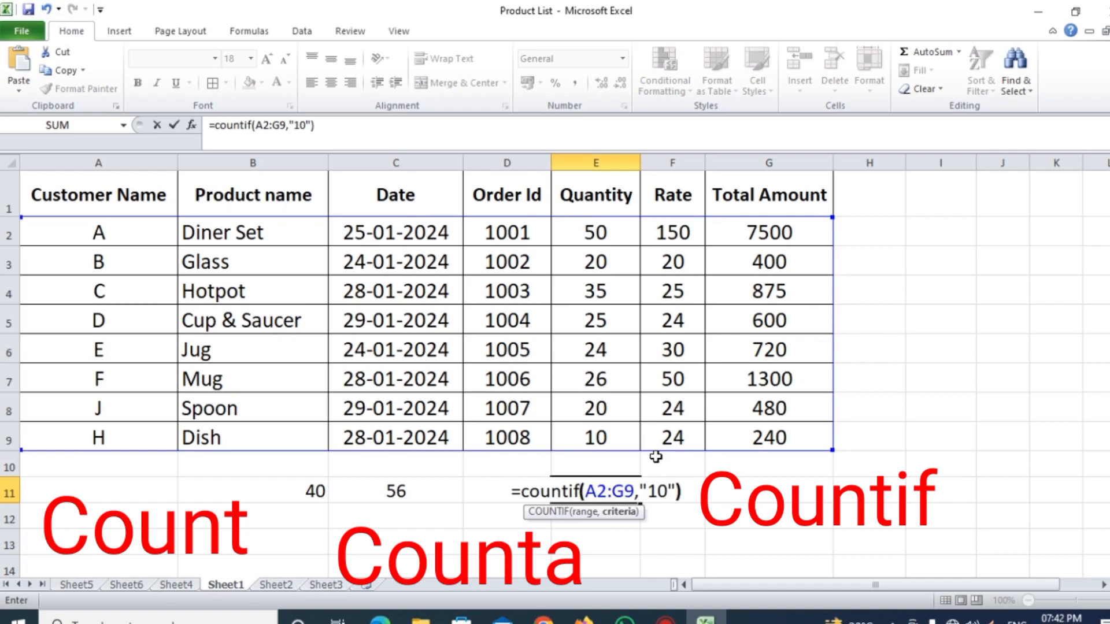
key("Return")
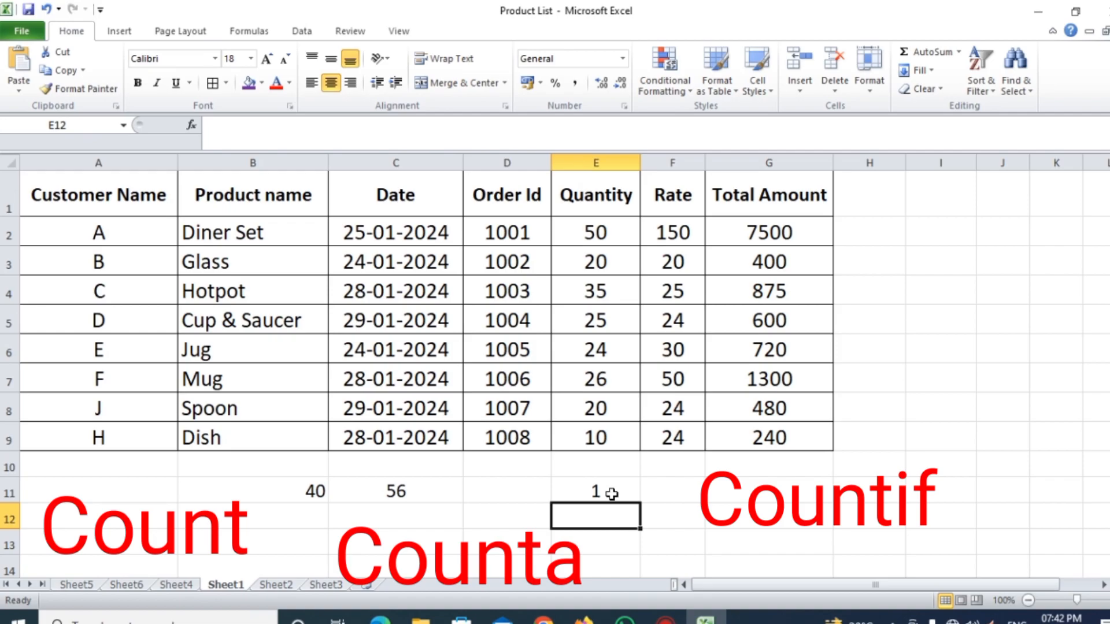
Change the COUNTIF criterion in cell E11 to "jug".
double_click(611, 493)
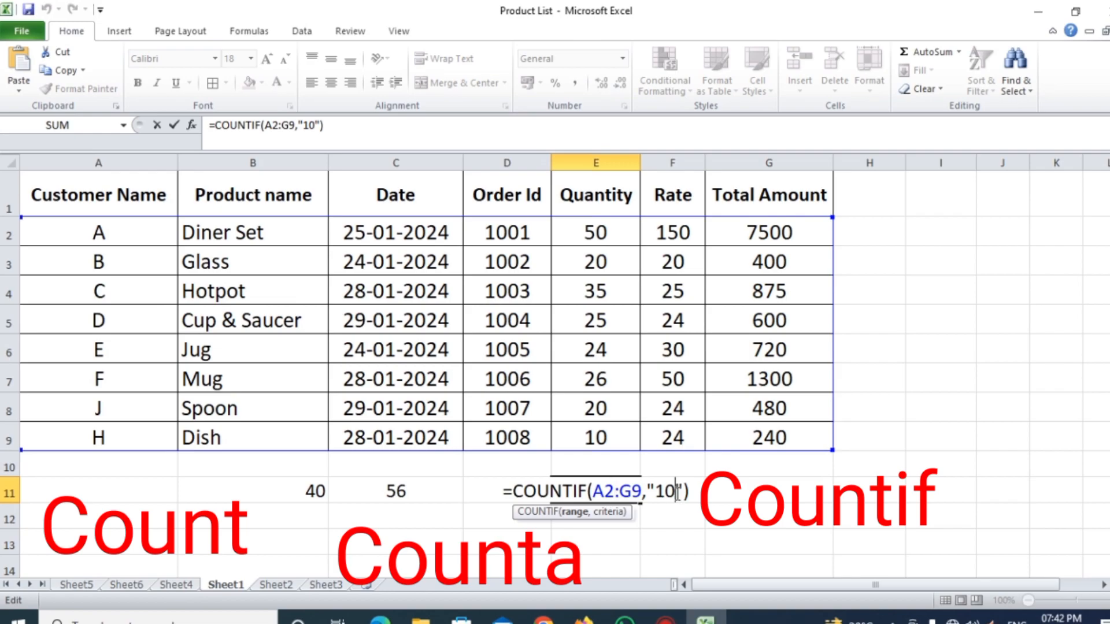
key("BackSpace")
key("BackSpace")
type("jug")
key("Return")
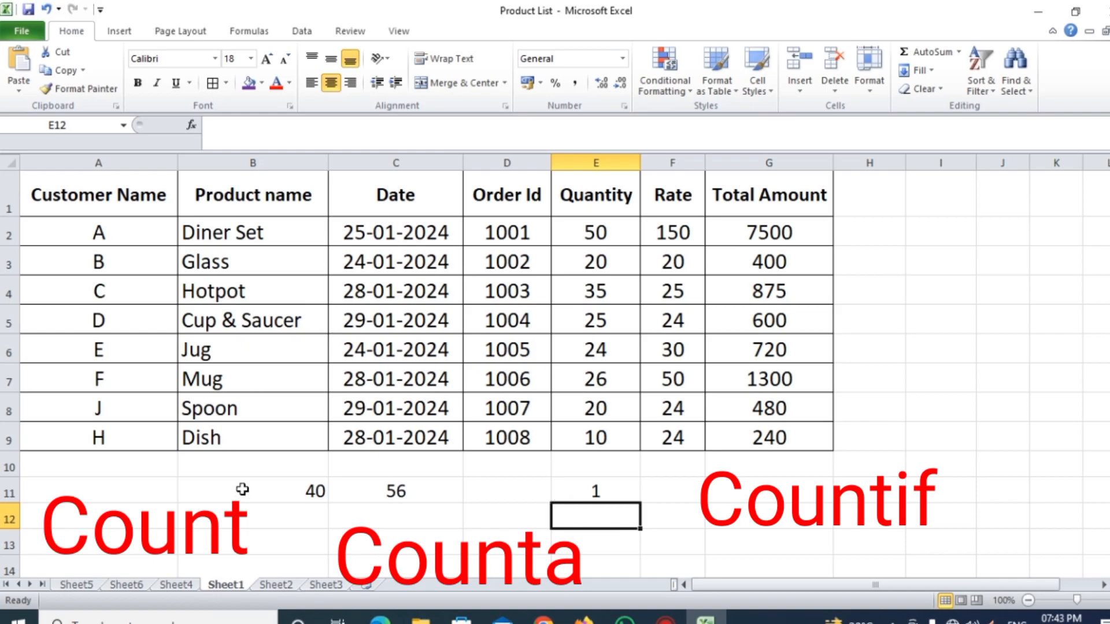
Replace the product name in cell B8 with "jug" and select the COUNTIF cell E11.
left_click(216, 411)
type("jug")
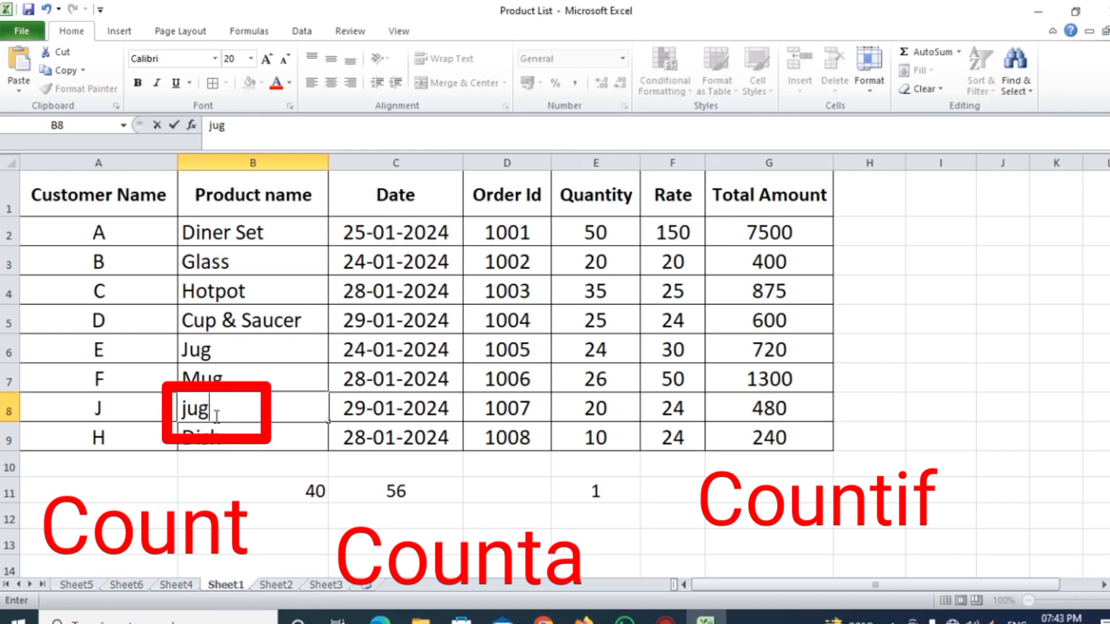
key("Return")
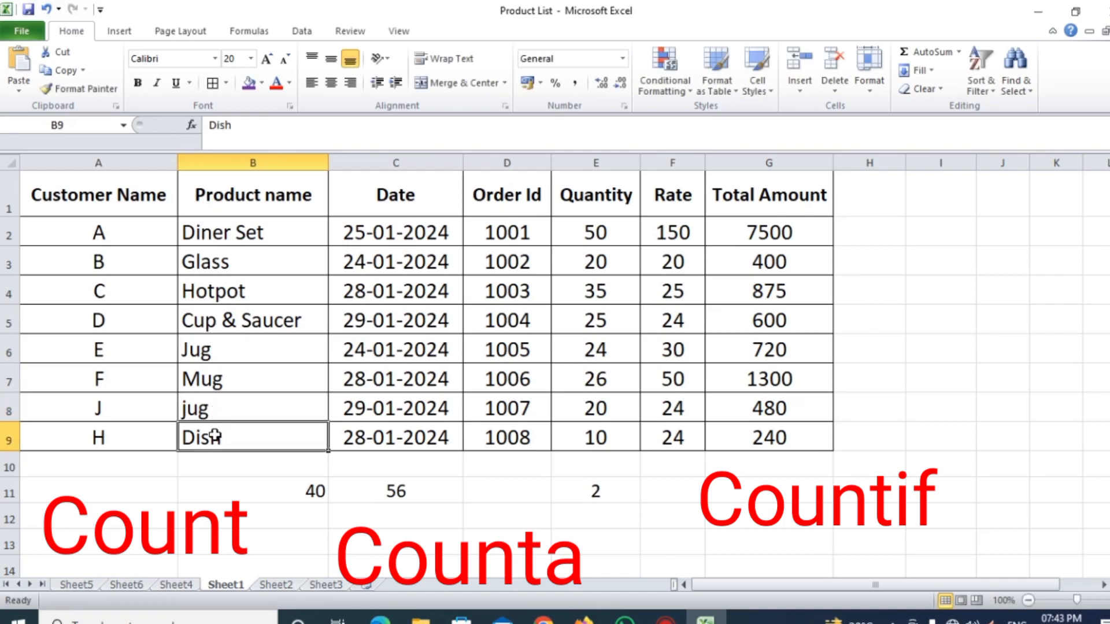
left_click(594, 493)
Set the quantities of Glass, Hotpot and Cup & Saucer in E3:E5 to 10 each.
left_click(600, 233)
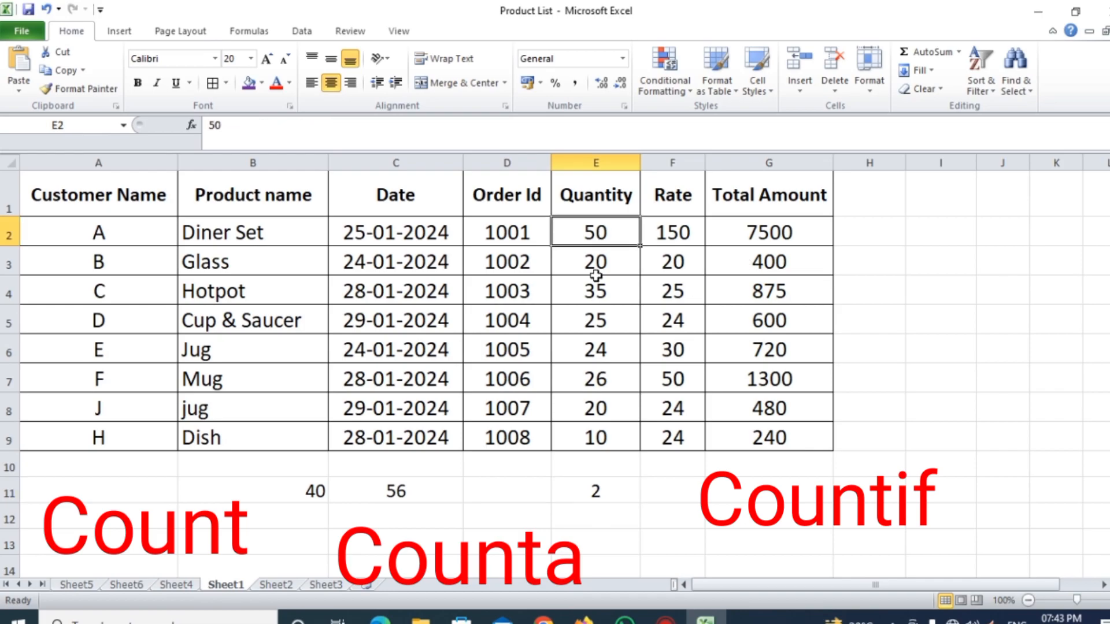
left_click(593, 267)
type("10")
key("Return")
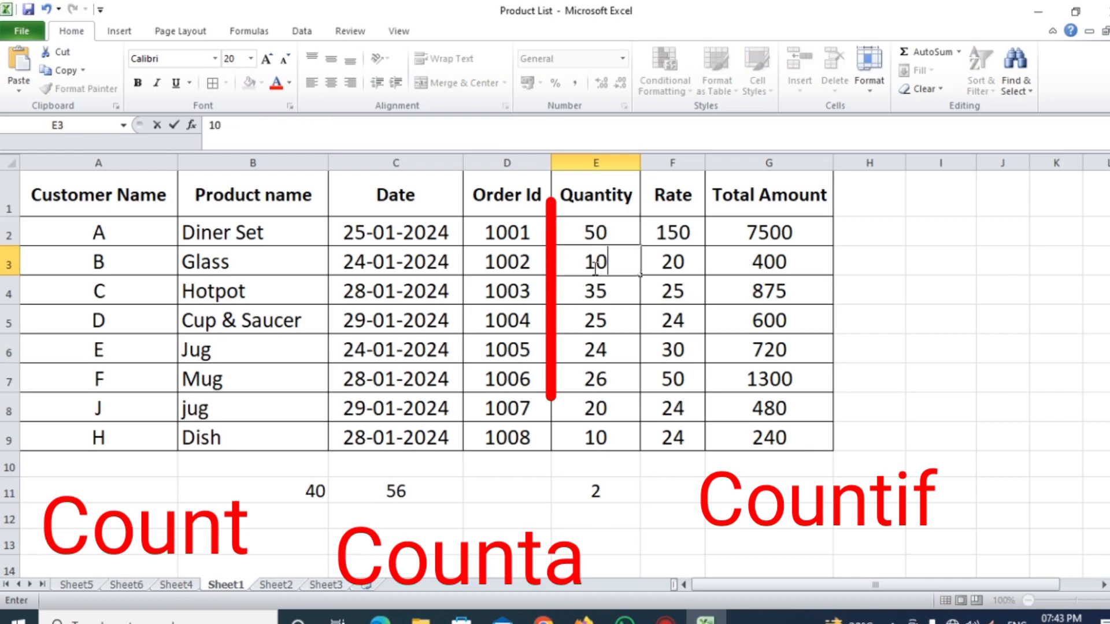
type("10")
key("Return")
type("10")
key("Return")
left_click(766, 516)
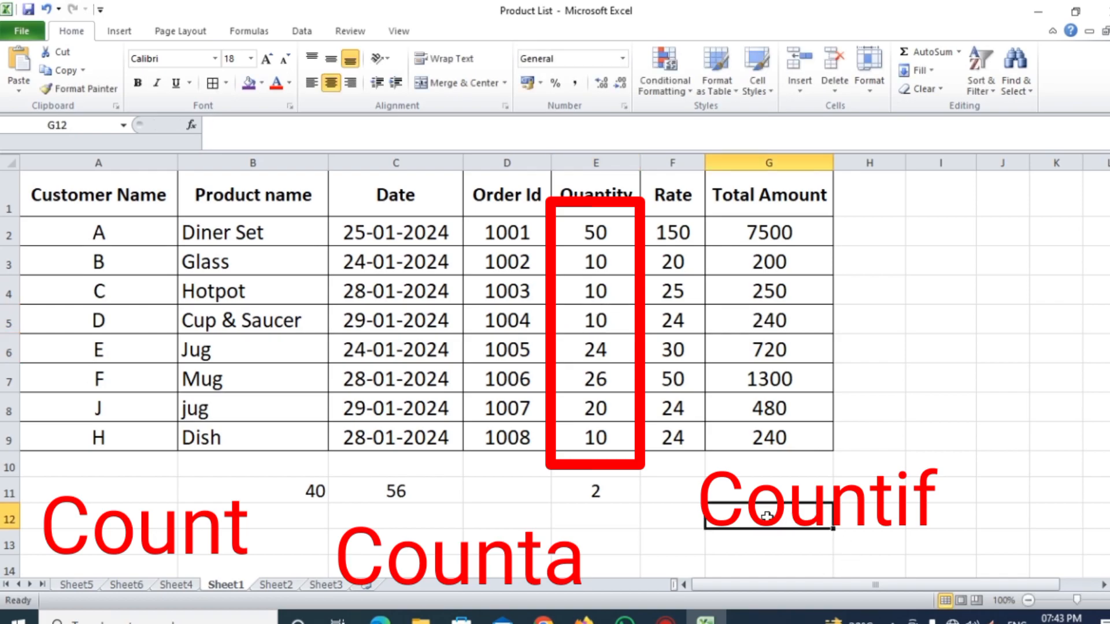
Change the COUNTIF criterion in cell E11 to "10" and select the quantities in E2:E9 to compare with it.
left_click(674, 474)
left_click(606, 493)
double_click(609, 490)
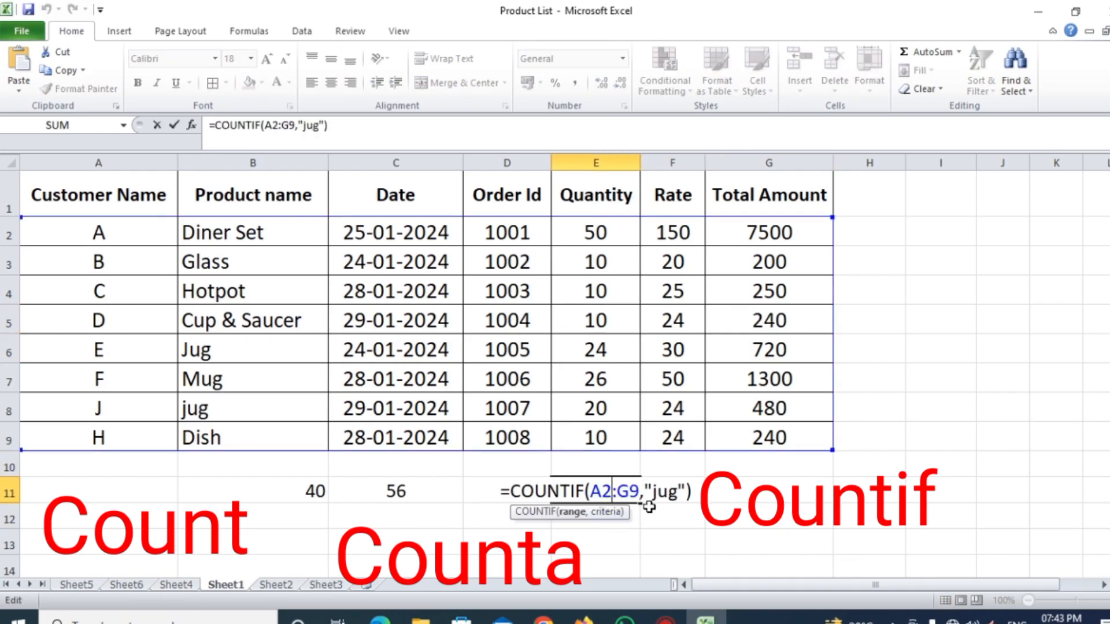
left_click(677, 492)
key("BackSpace")
key("BackSpace")
key("BackSpace")
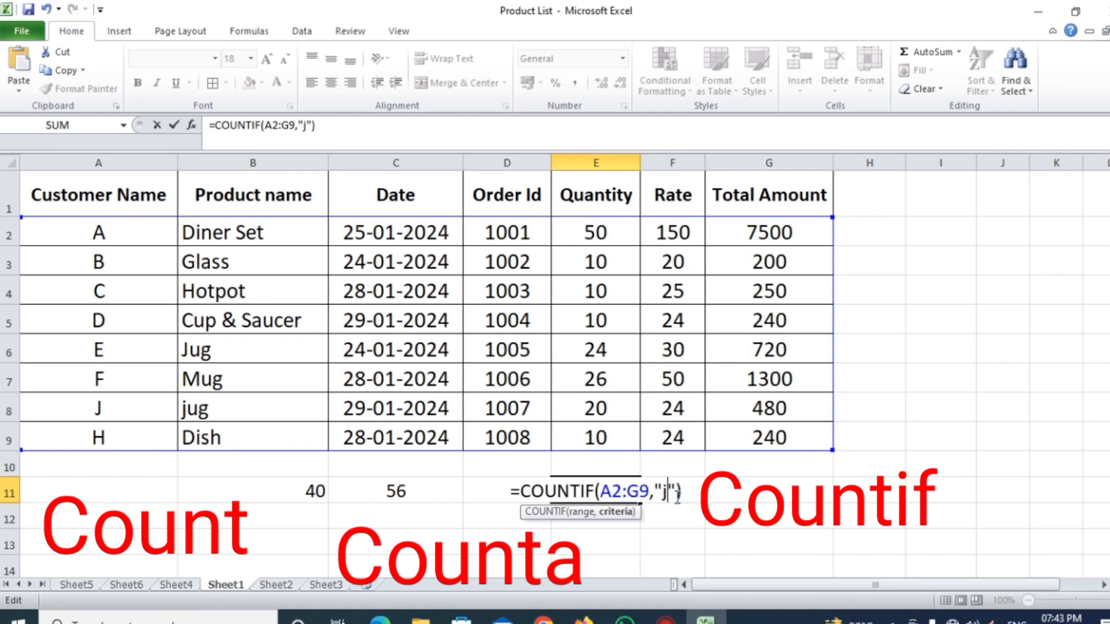
type("10")
key("Return")
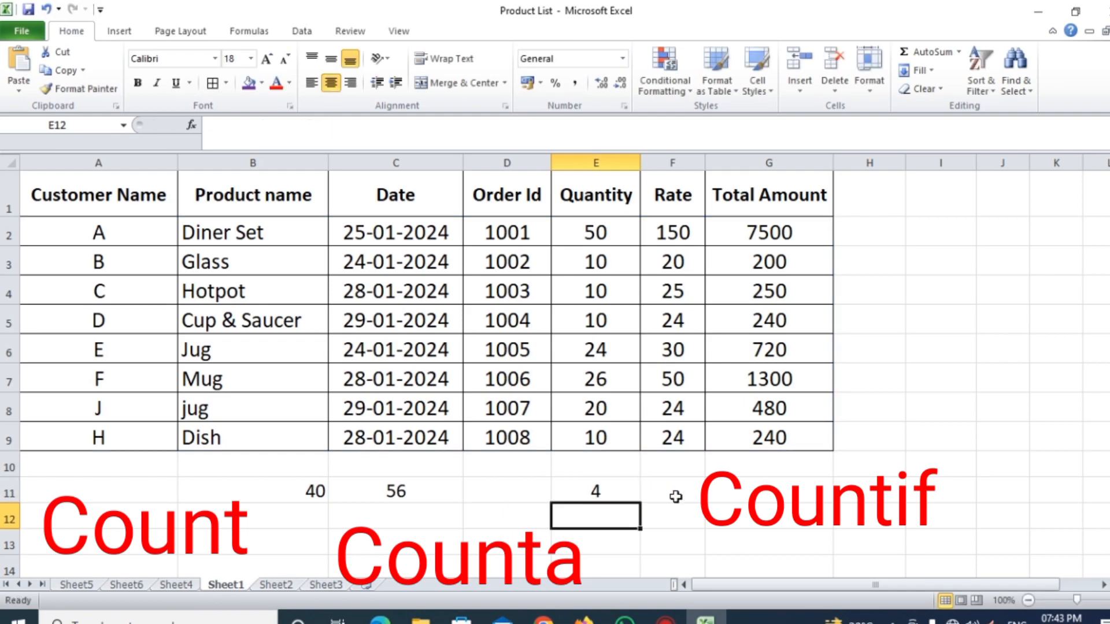
left_click(598, 492)
left_click_drag(601, 233, 595, 438)
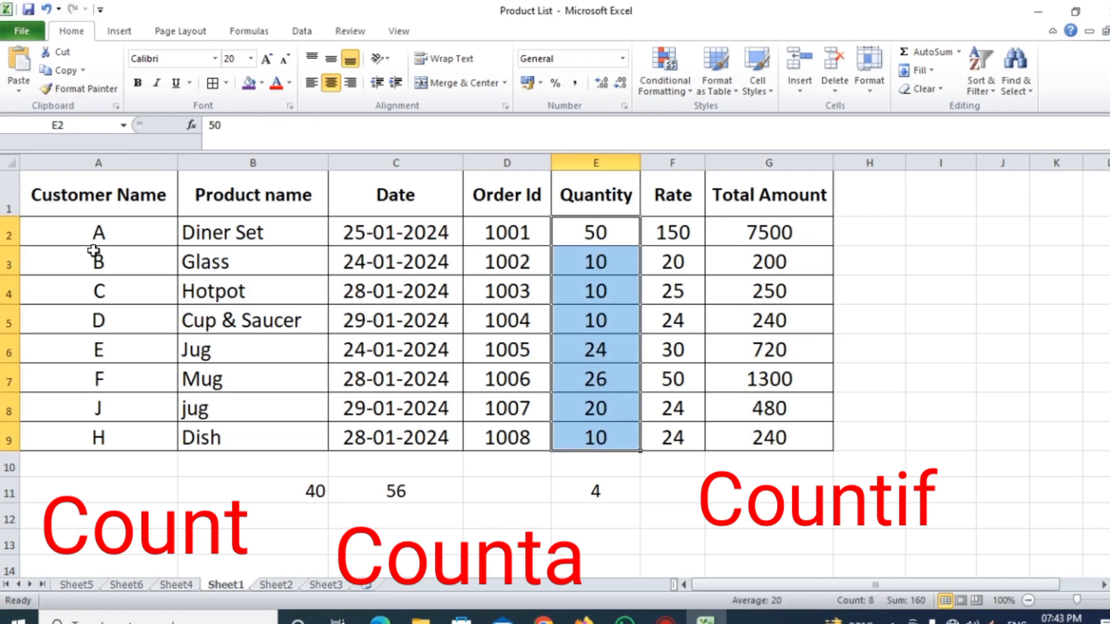